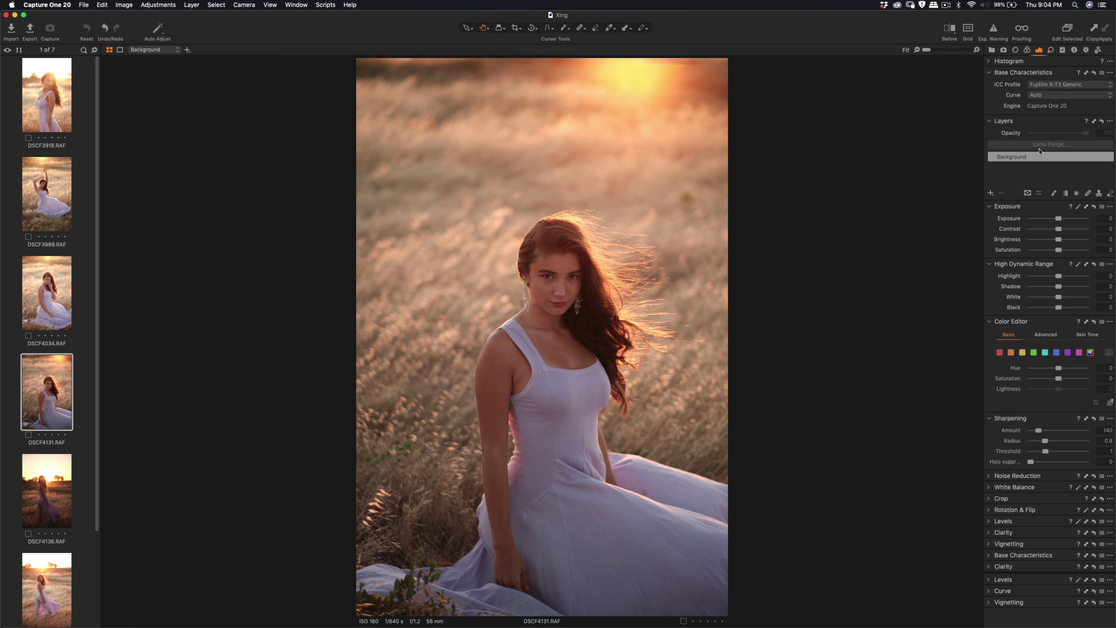
- Add a new adjustment layer to the photo and name it Sharpness
left_click(992, 194)
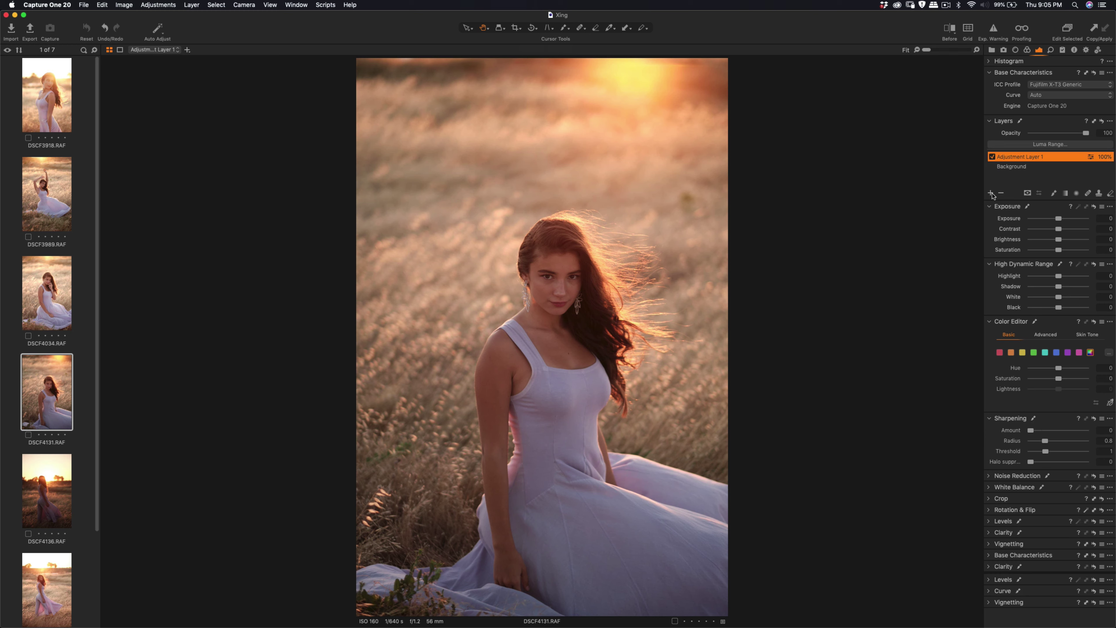
double_click(1018, 157)
type("Sharpness")
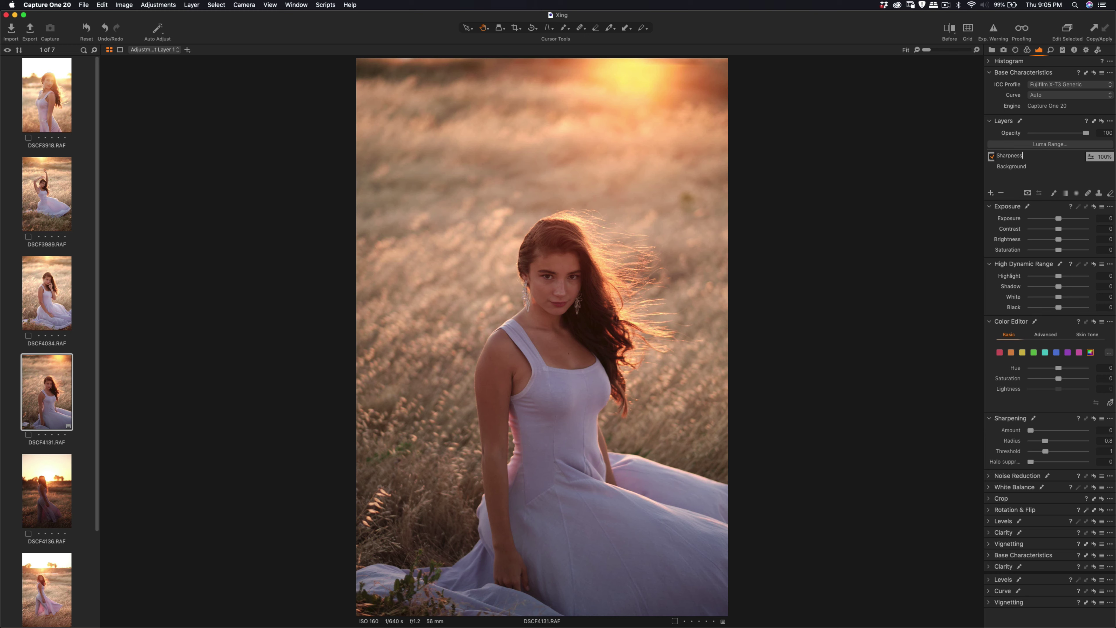
key("Return")
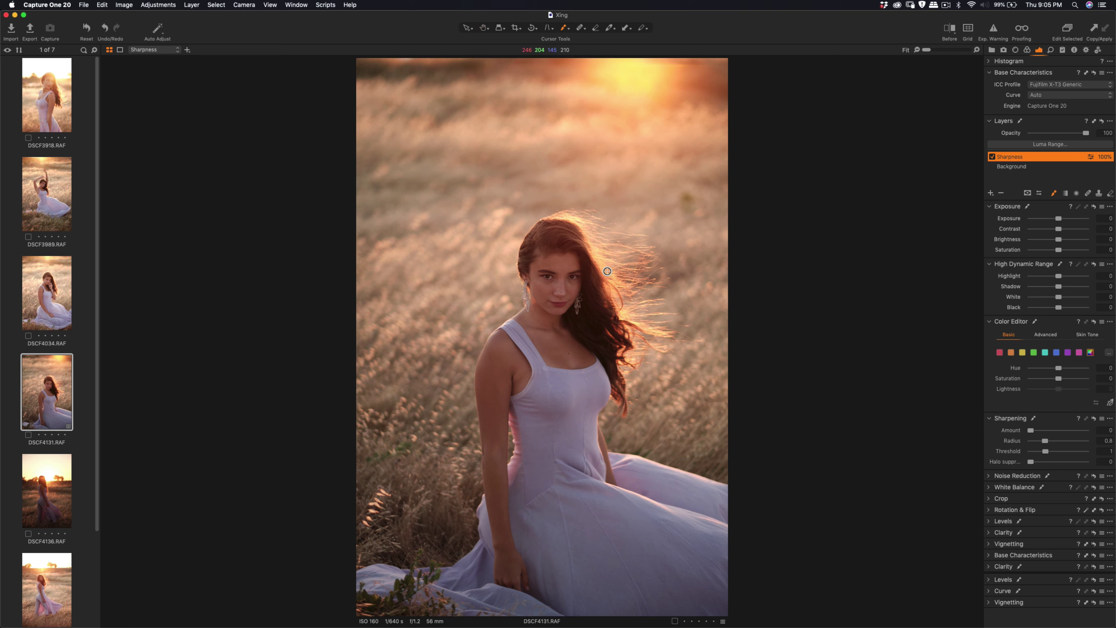
- Brush the Sharpness layer's mask over the woman and most of her dress, erasing the overspill onto the grass beside her arm
right_click(567, 263)
mouse_move(567, 262)
left_mouse_down()
mouse_move(580, 262)
mouse_move(538, 244)
mouse_move(527, 255)
mouse_move(575, 219)
mouse_move(536, 233)
mouse_move(575, 239)
mouse_move(580, 319)
mouse_move(547, 347)
mouse_move(522, 338)
mouse_move(492, 374)
mouse_move(494, 424)
mouse_move(518, 345)
mouse_move(492, 417)
mouse_move(515, 355)
mouse_move(576, 373)
mouse_move(597, 308)
mouse_move(615, 353)
mouse_move(567, 367)
mouse_move(554, 457)
mouse_move(545, 405)
mouse_move(594, 461)
mouse_move(584, 409)
mouse_move(603, 497)
mouse_move(575, 475)
mouse_move(615, 479)
mouse_move(576, 473)
mouse_move(593, 535)
mouse_move(523, 556)
mouse_move(489, 430)
mouse_move(499, 539)
mouse_move(482, 528)
mouse_move(487, 571)
mouse_move(490, 512)
mouse_move(486, 567)
mouse_move(510, 530)
mouse_move(567, 581)
mouse_move(558, 554)
mouse_move(613, 564)
mouse_move(578, 563)
mouse_move(609, 565)
mouse_move(635, 531)
mouse_move(675, 555)
mouse_move(620, 527)
mouse_move(650, 512)
mouse_move(685, 519)
mouse_move(624, 473)
left_mouse_up()
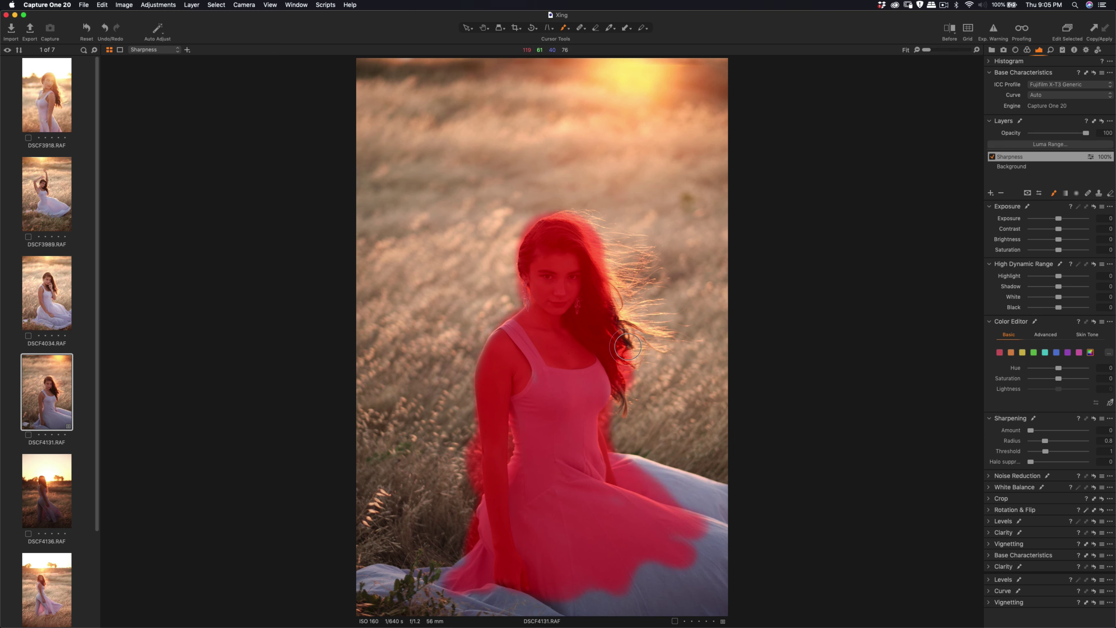
left_click(596, 29)
right_click(473, 440)
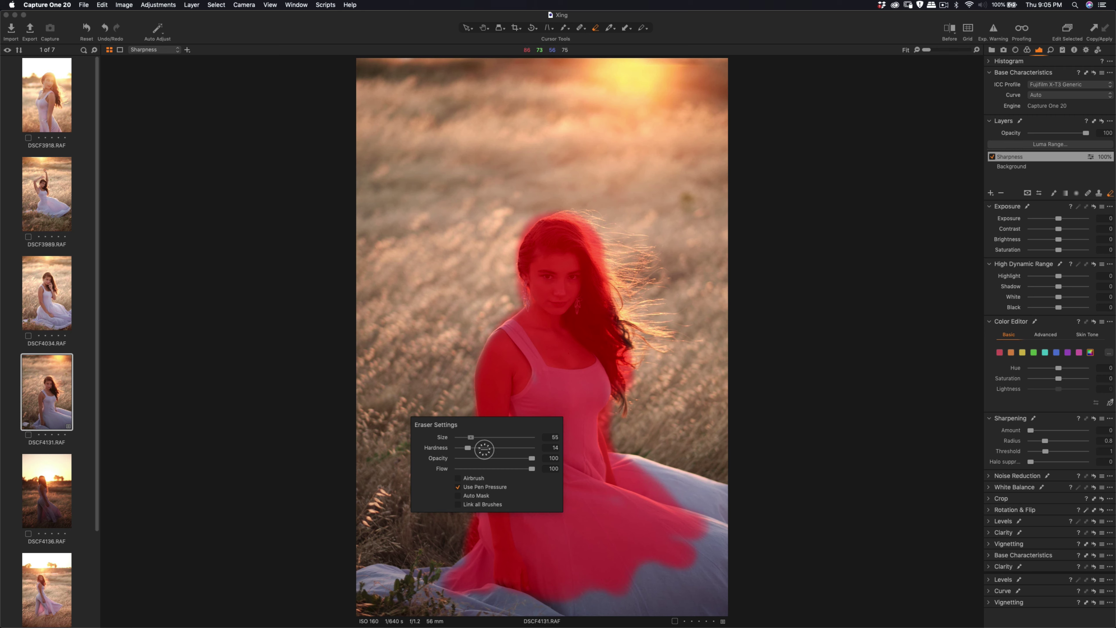
left_click(483, 448)
mouse_move(483, 439)
left_mouse_down()
mouse_move(490, 509)
mouse_move(487, 465)
mouse_move(475, 463)
mouse_move(483, 447)
mouse_move(478, 565)
mouse_move(487, 513)
mouse_move(485, 549)
mouse_move(486, 529)
left_mouse_up()
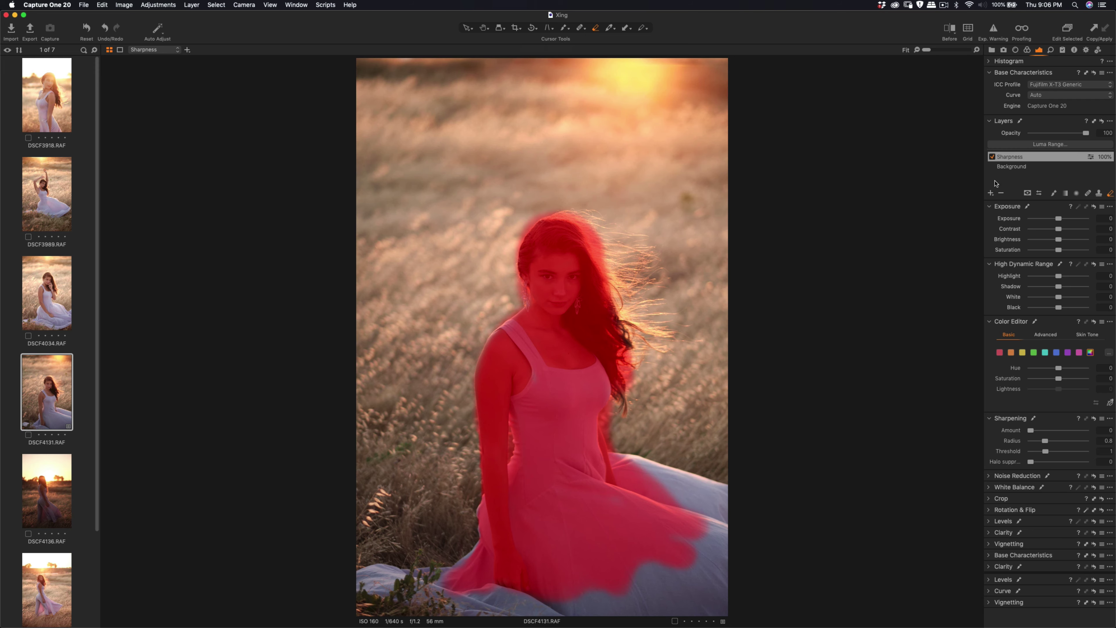
- Hide the mask overlay and set the Sharpness layer's sharpening to amount 101, radius 0.7 and threshold 0.3
key("m")
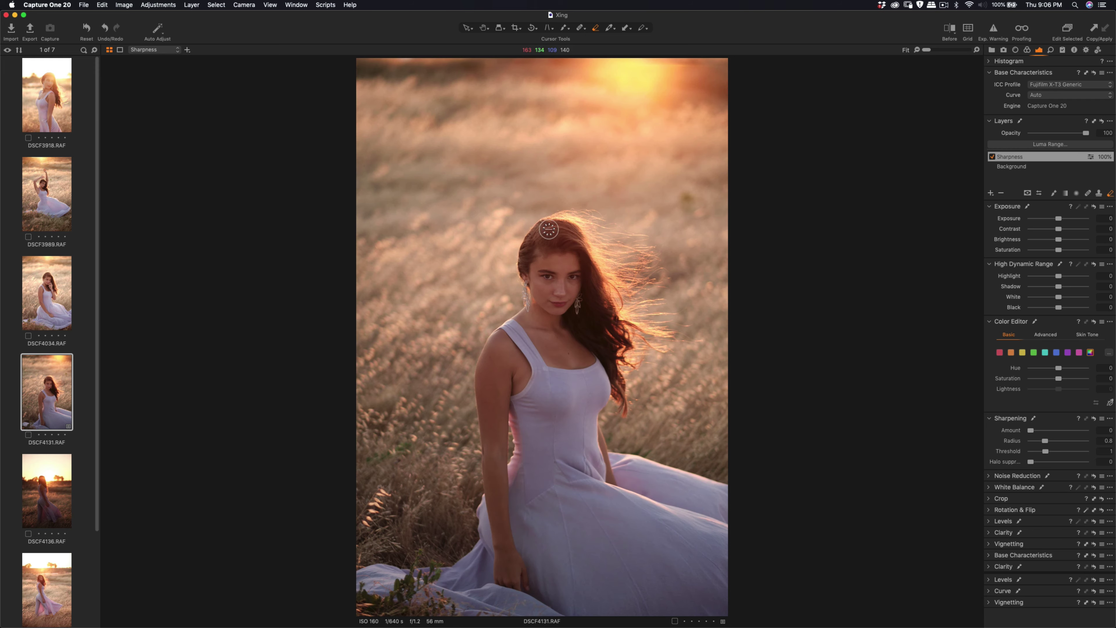
scroll(548, 229, "up", 5)
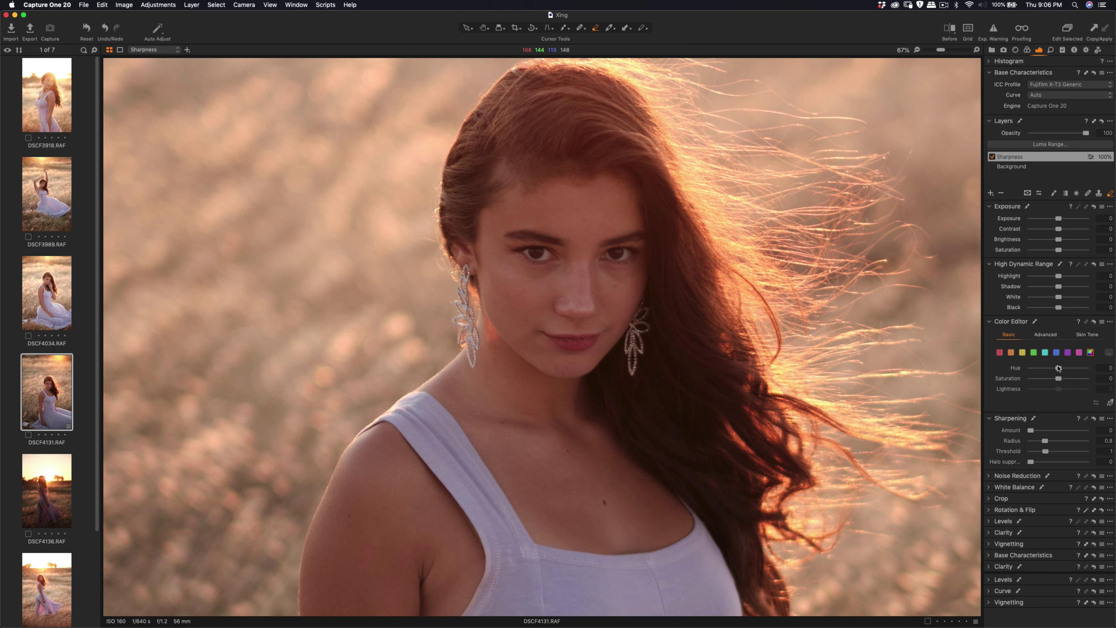
left_click(991, 477)
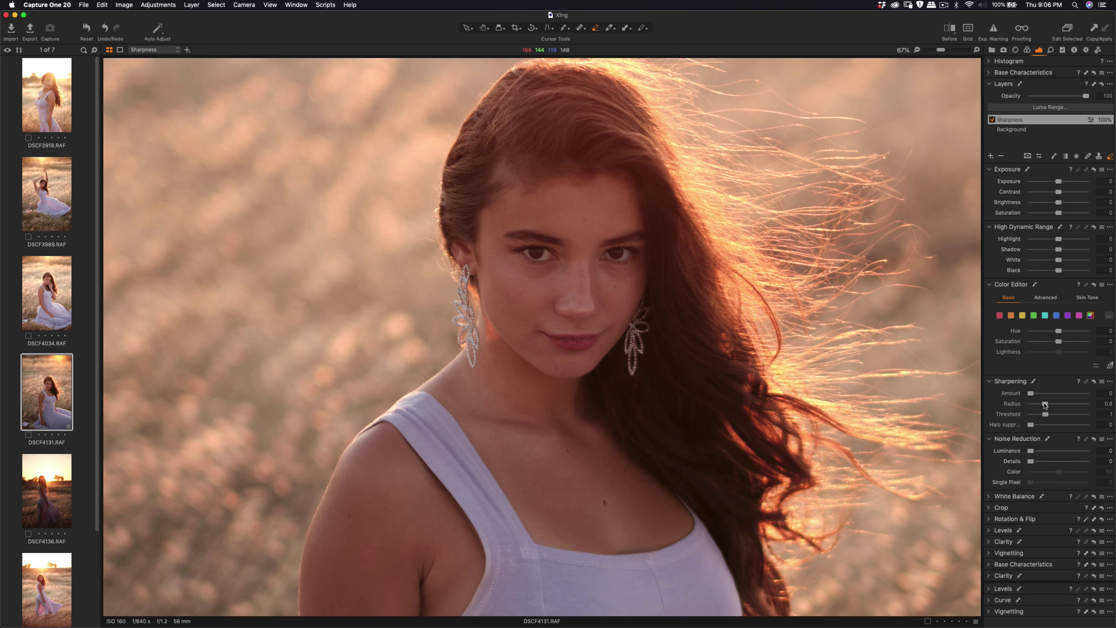
left_click_drag(1030, 394, 1037, 397)
left_click_drag(1065, 409, 1079, 409)
mouse_move(1025, 454)
left_mouse_down()
mouse_move(1084, 456)
mouse_move(1026, 458)
left_mouse_up()
scroll(510, 255, "up", 5)
scroll(500, 227, "down", 6)
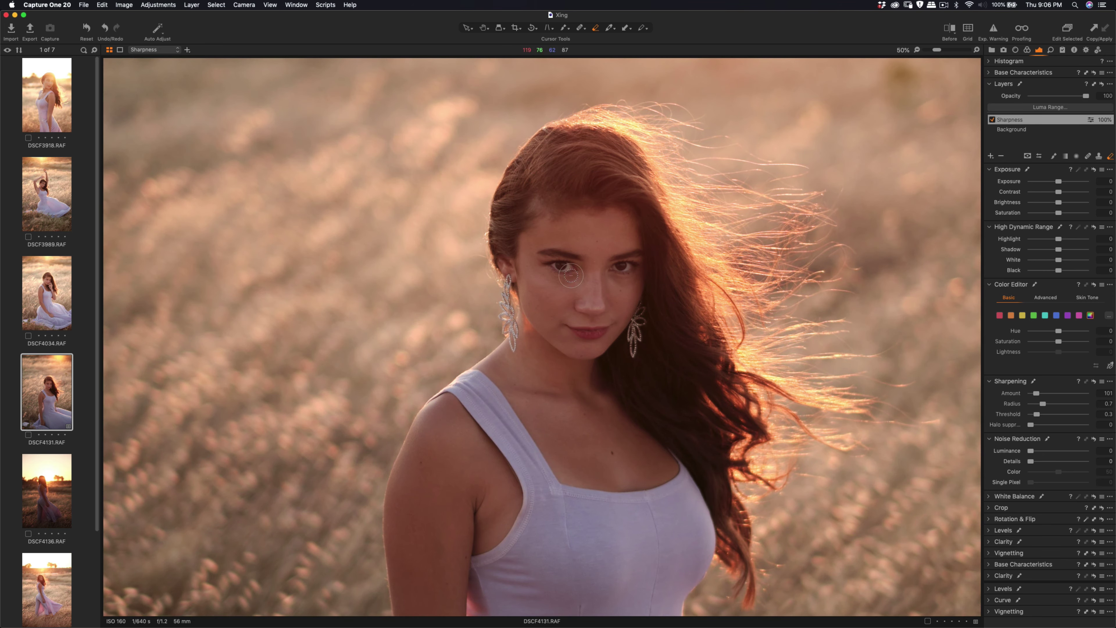
- Compare the sharpening on the woman's face and earring using the before/after split view
left_click(949, 30)
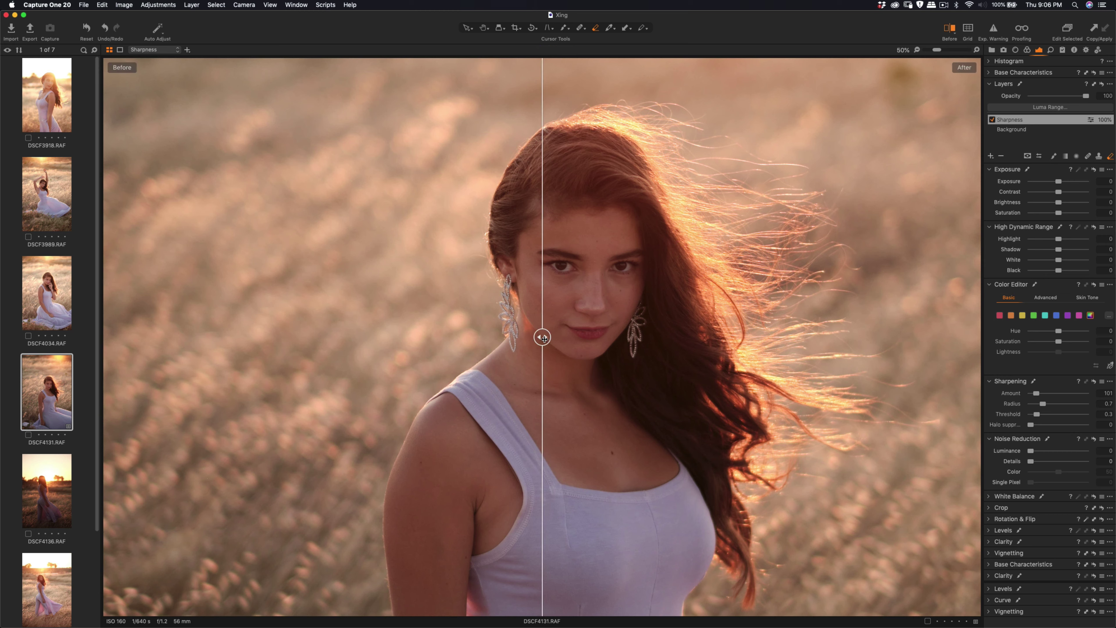
left_click_drag(551, 338, 510, 337)
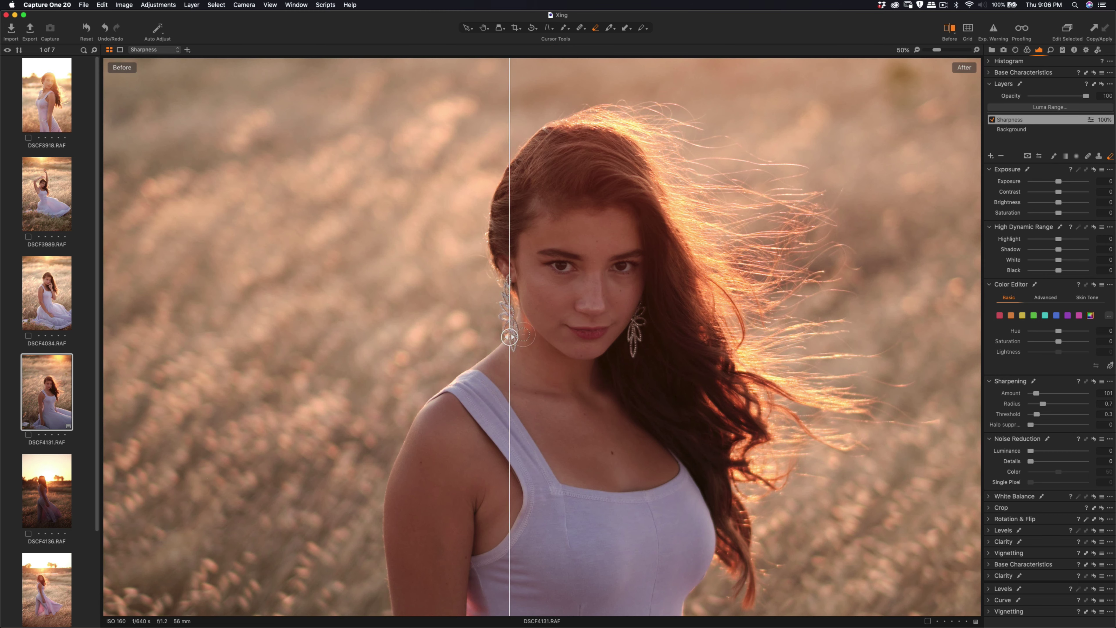
scroll(566, 299, "up", 5)
scroll(567, 299, "down", 5)
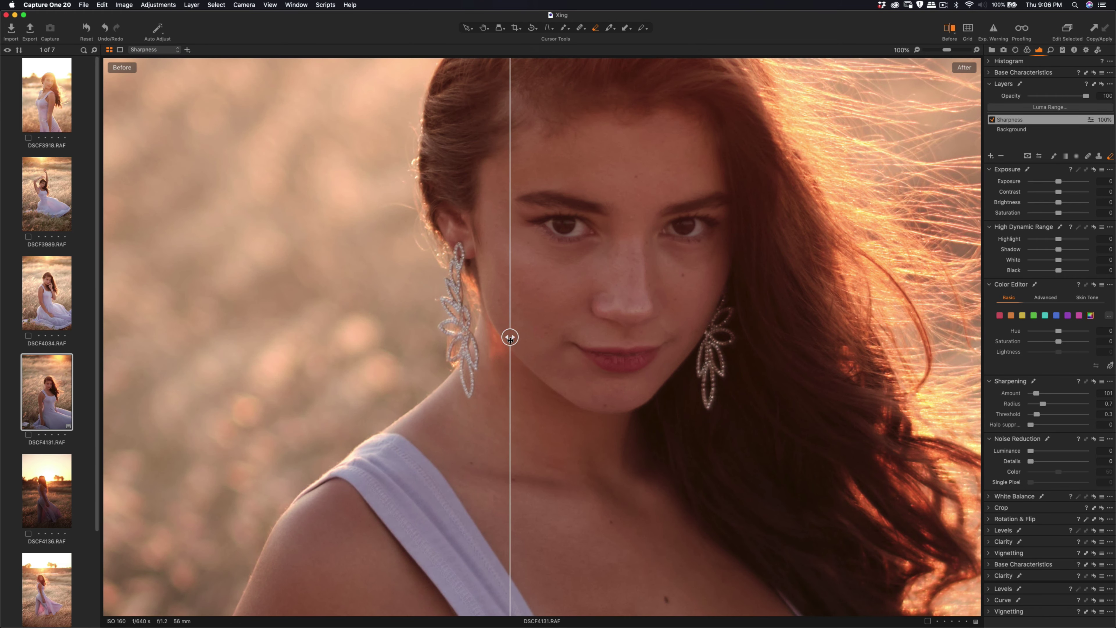
left_click_drag(514, 338, 433, 337)
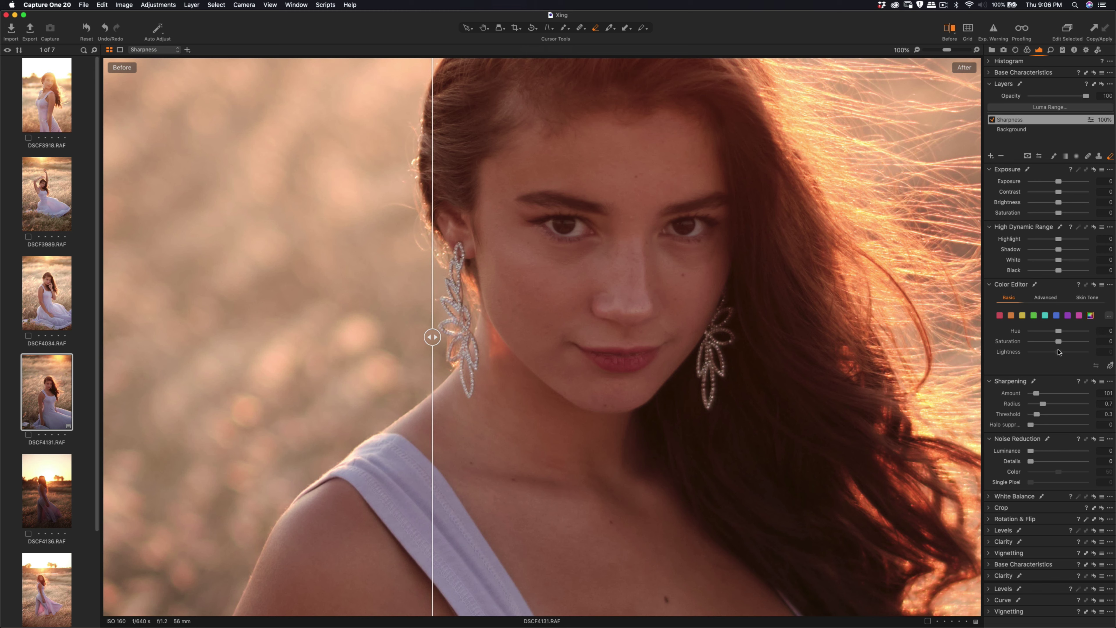
- Raise the Sharpness layer's sharpening to amount 287 and radius 0.8, checking the face and earrings against the before view
mouse_move(1037, 393)
left_mouse_down()
mouse_move(1072, 406)
mouse_move(1047, 405)
left_mouse_up()
left_click_drag(436, 343, 403, 372)
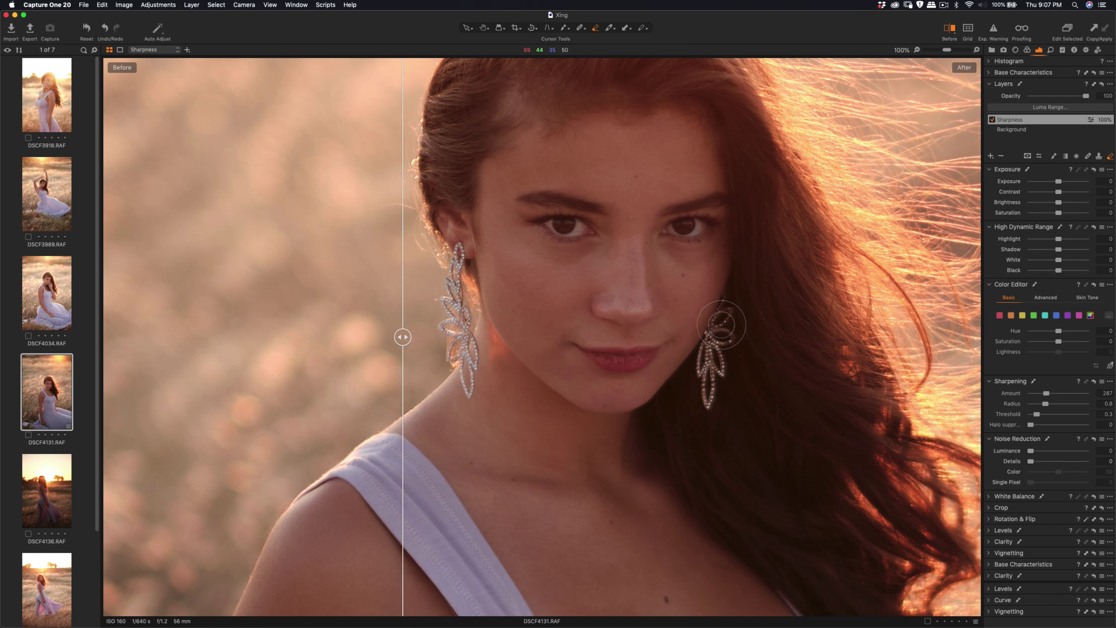
left_click_drag(408, 338, 368, 378)
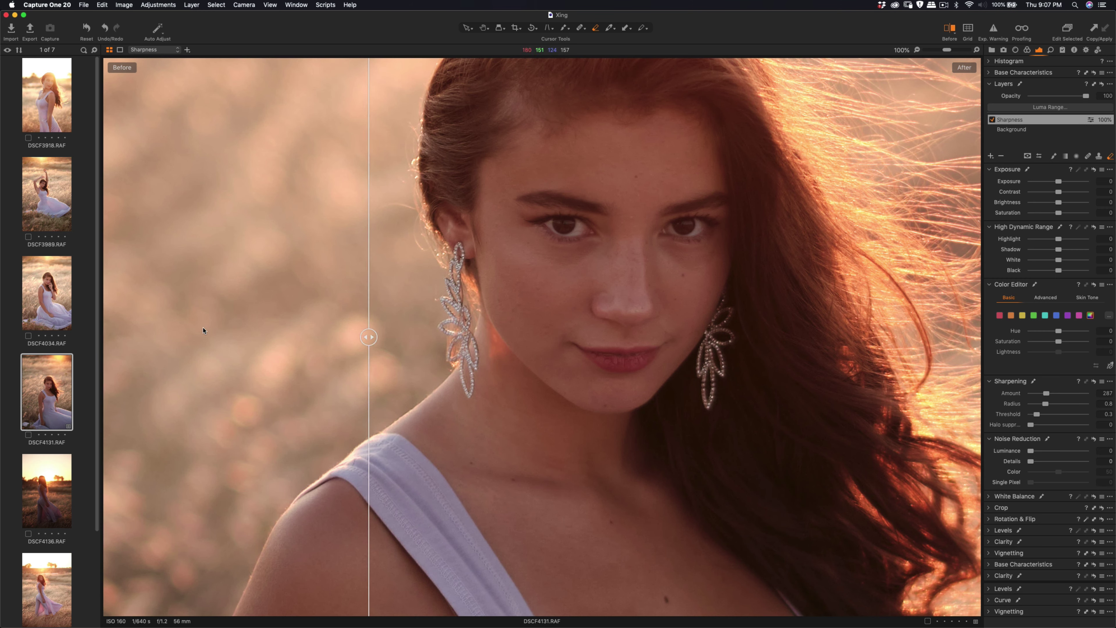
key("y")
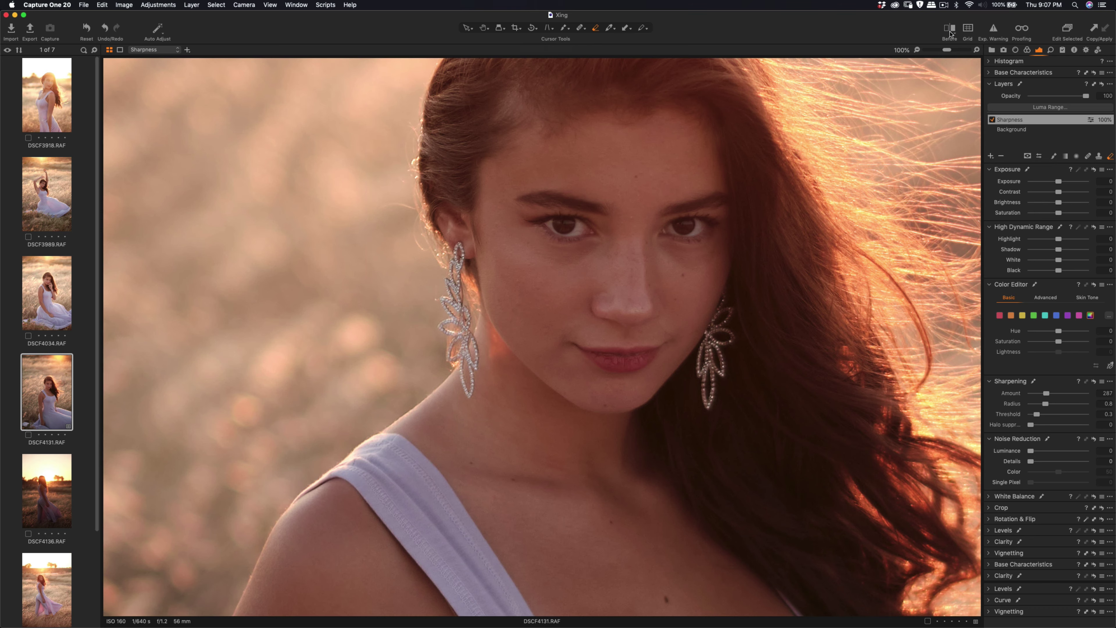
- Compare the whole photo before and after with the split view
key("super+0")
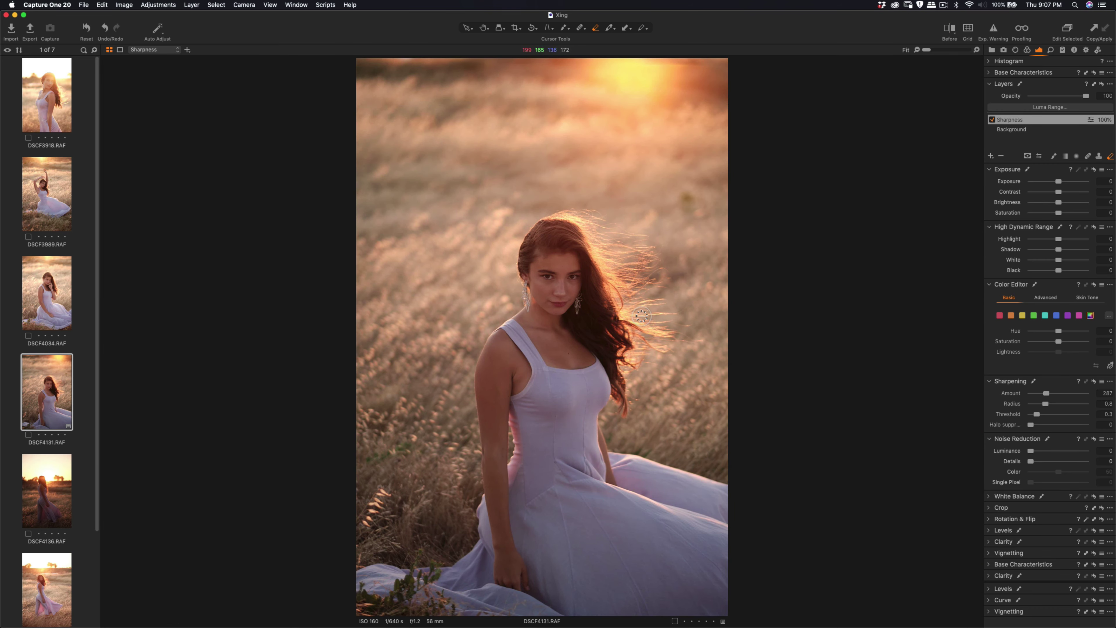
key("y")
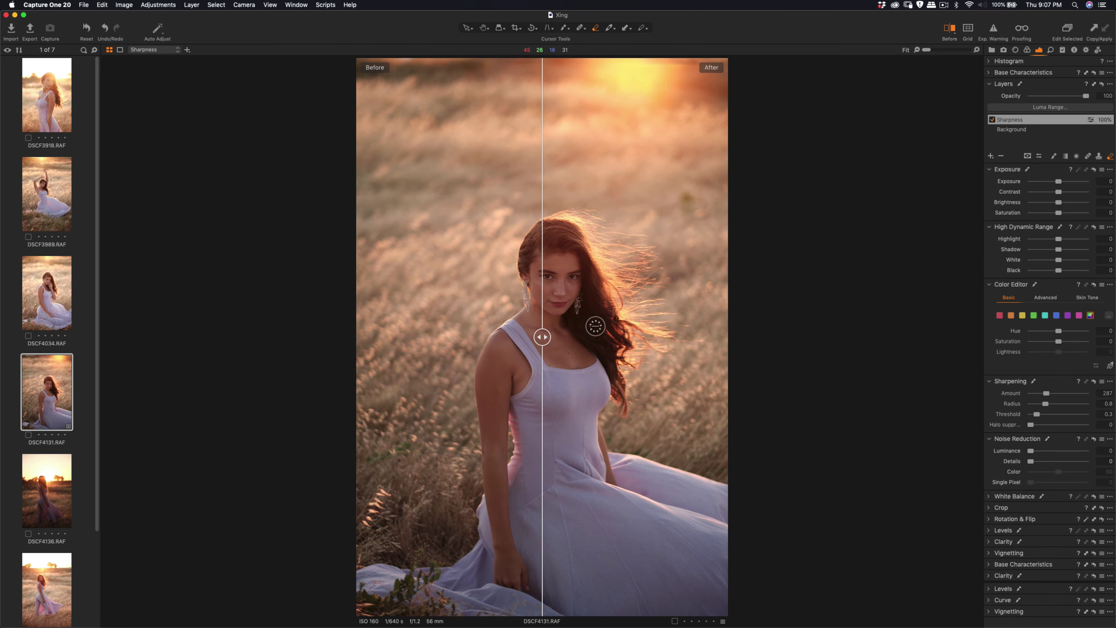
left_click_drag(542, 337, 420, 336)
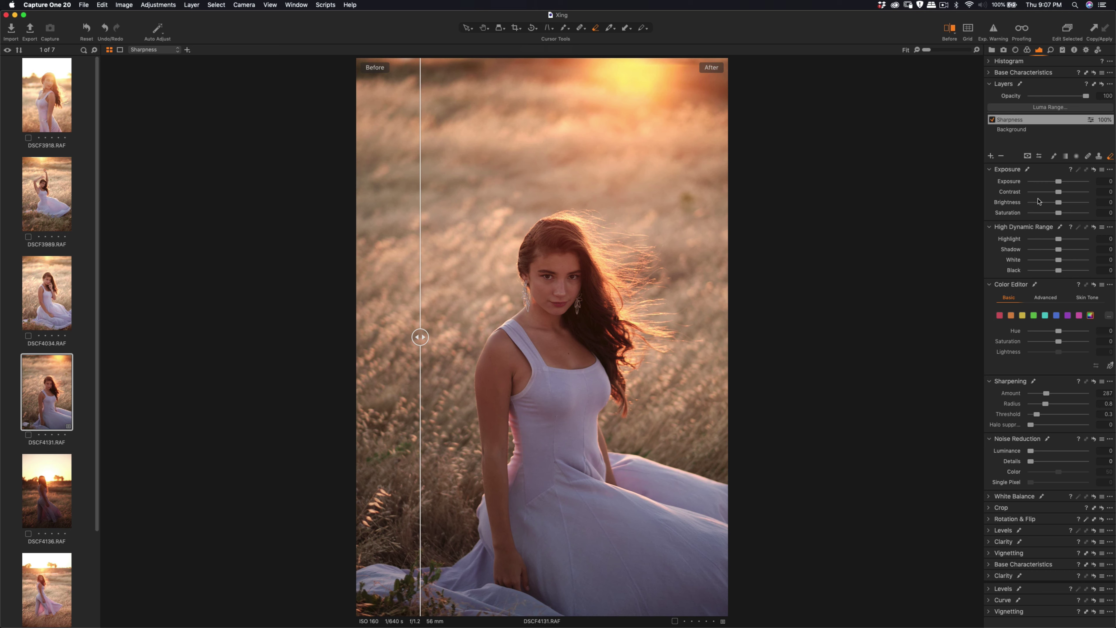
- Leave the comparison and set the Background layer's exposure to 0.02, contrast to 7, brightness to 3 and highlight to -17
left_click(1016, 129)
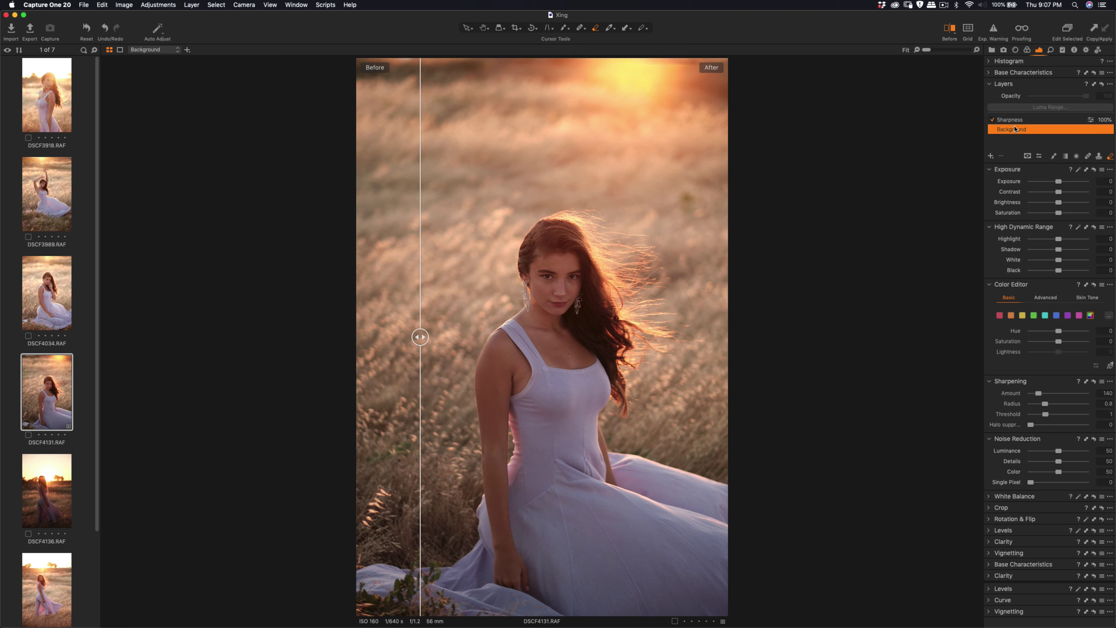
left_click(952, 31)
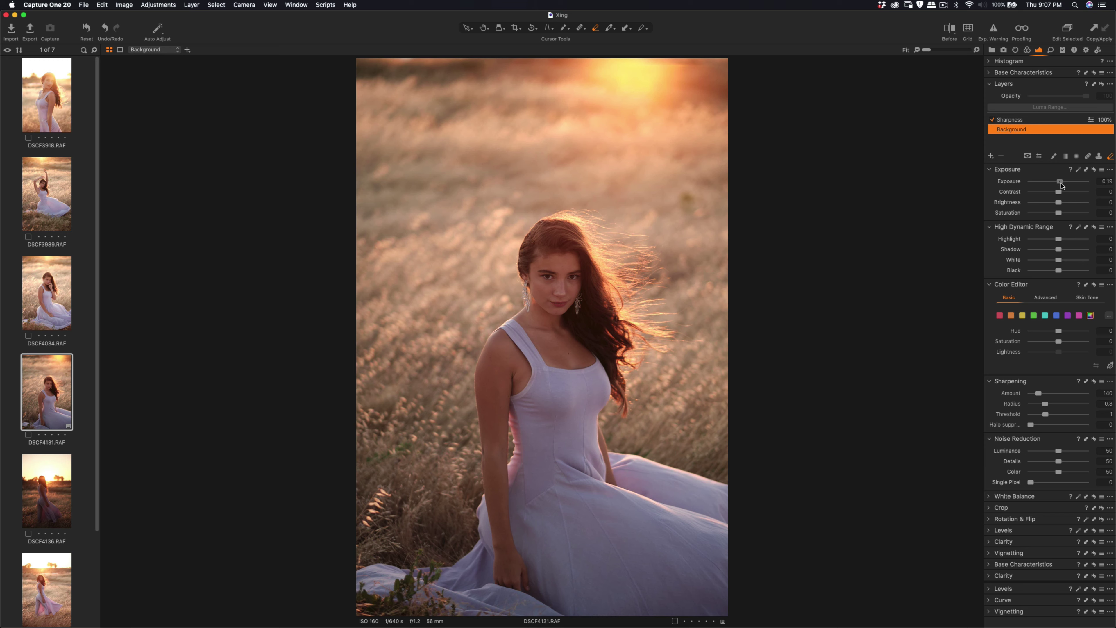
left_click_drag(1061, 184, 1059, 187)
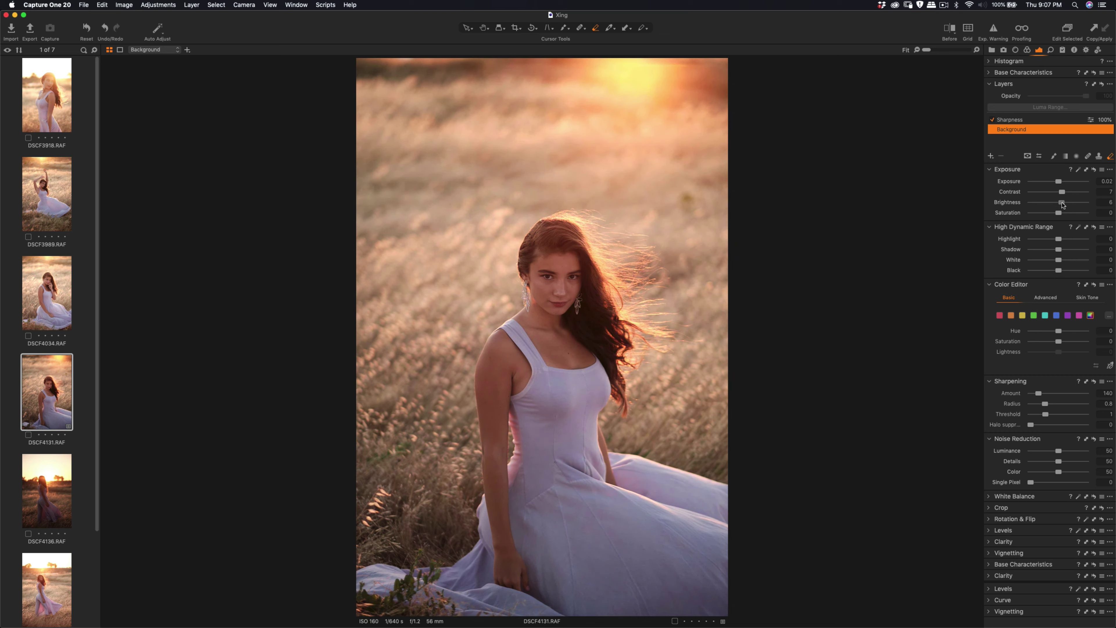
left_click_drag(1063, 205, 1061, 205)
left_click_drag(1058, 242, 1054, 243)
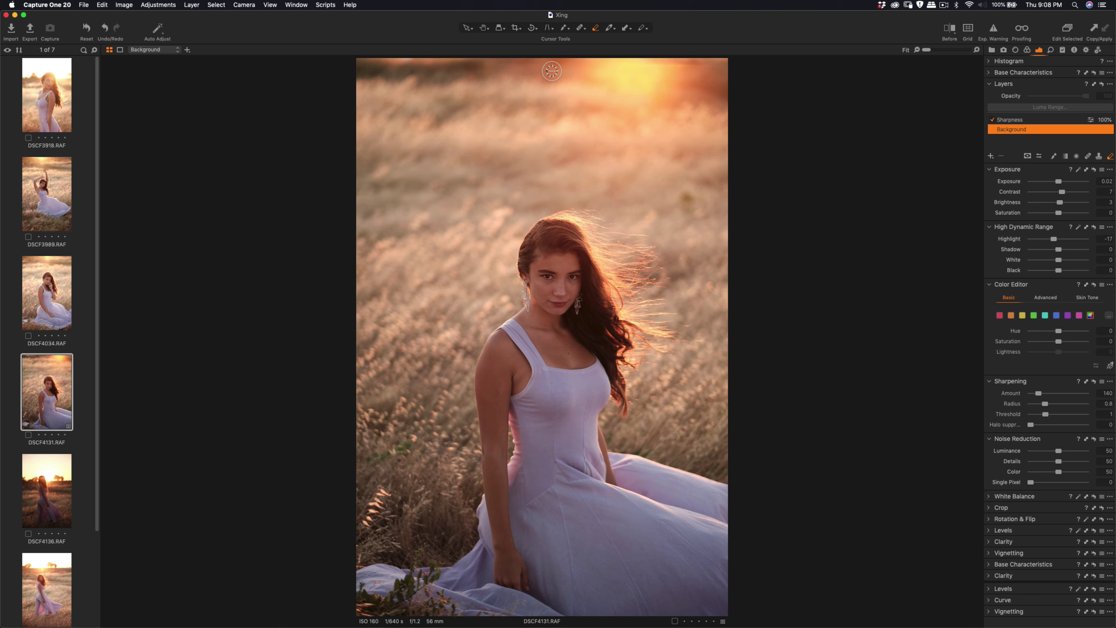
- Draw a crop of about 12.14 × 15.18 in around the woman, leaving out the sun and upper field
left_click(515, 28)
left_click_drag(357, 59, 409, 218)
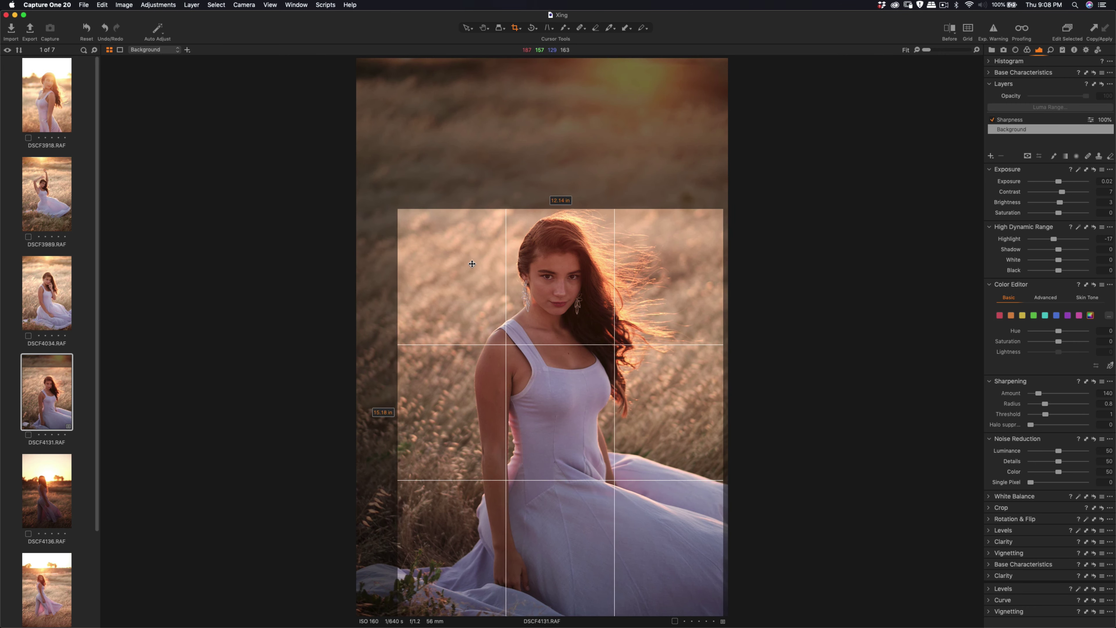
left_click_drag(473, 262, 487, 233)
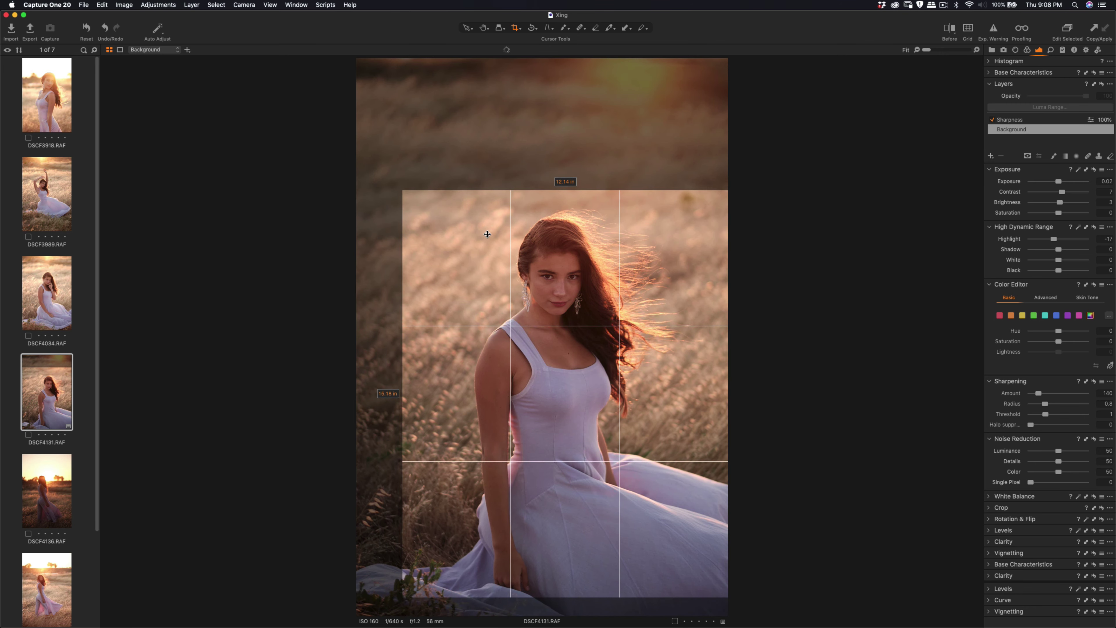
- Fine-tune the crop frame's position around the woman and apply the crop
left_click_drag(570, 277, 561, 275)
left_click_drag(561, 275, 563, 273)
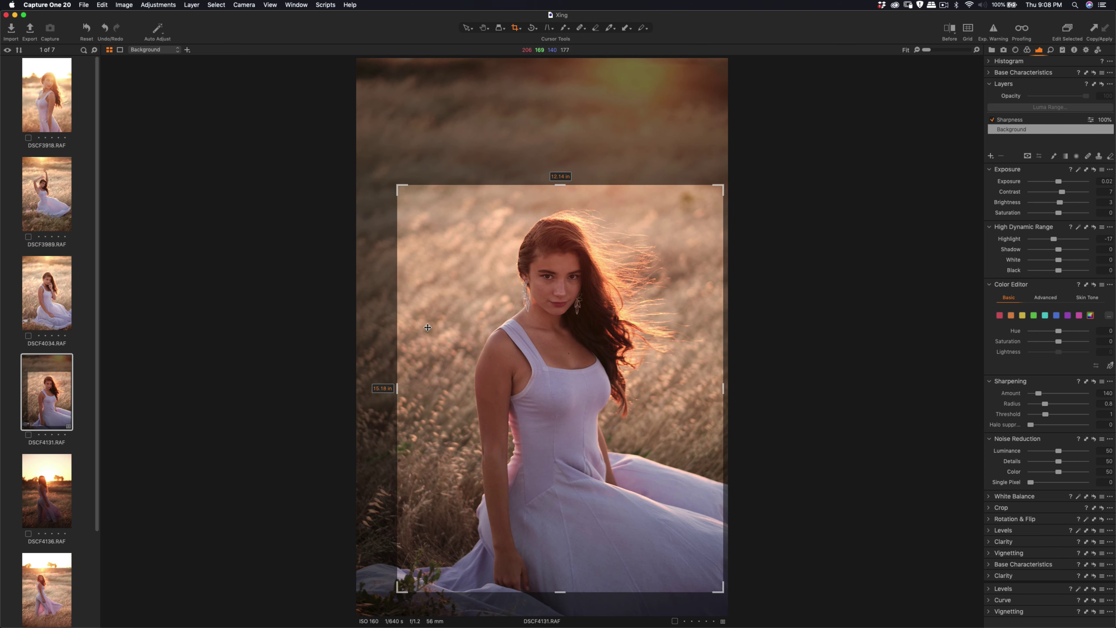
left_click_drag(656, 273, 659, 273)
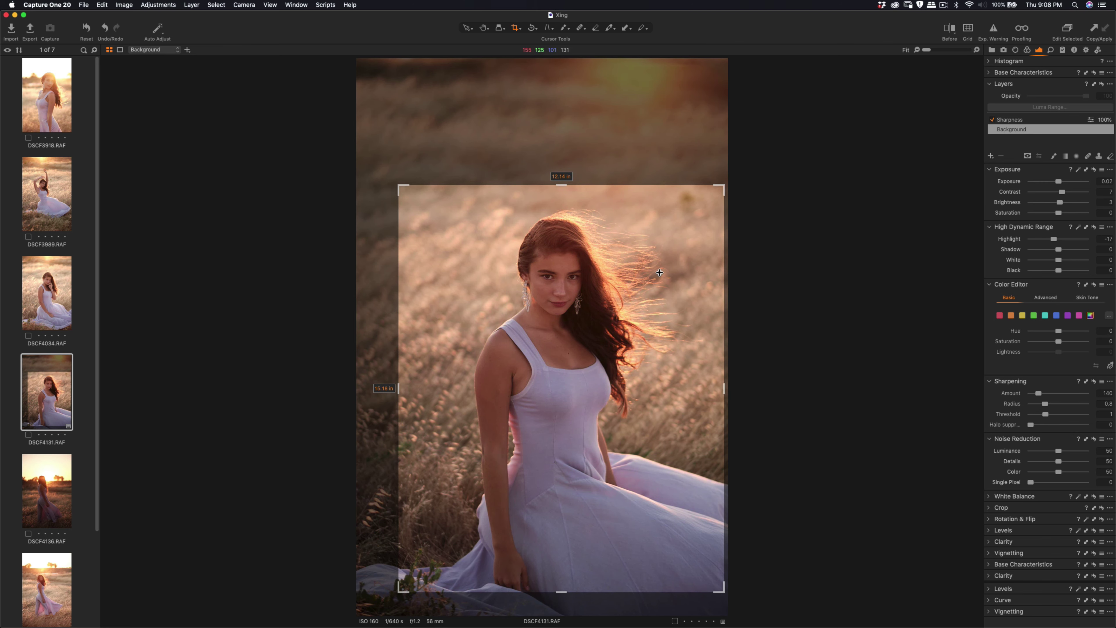
left_click_drag(662, 269, 659, 270)
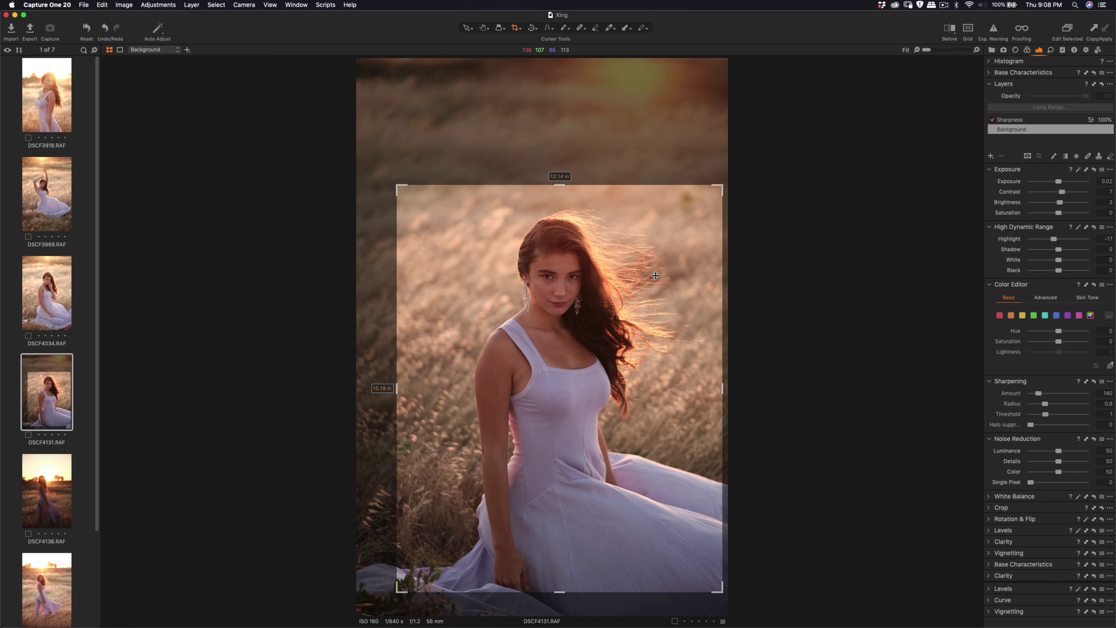
left_click_drag(655, 275, 657, 275)
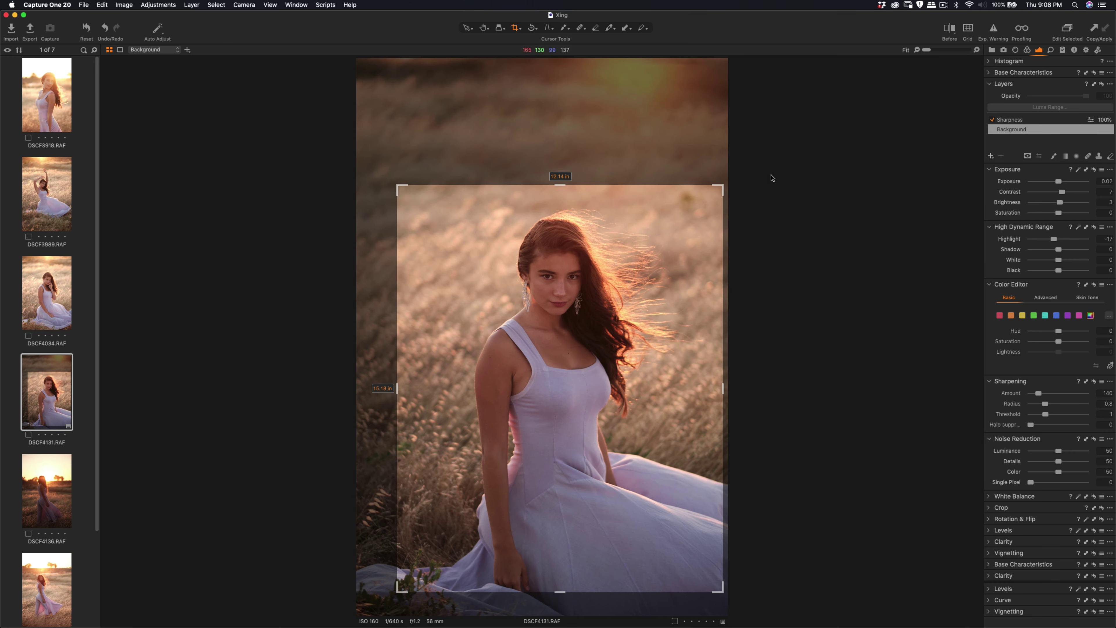
key("h")
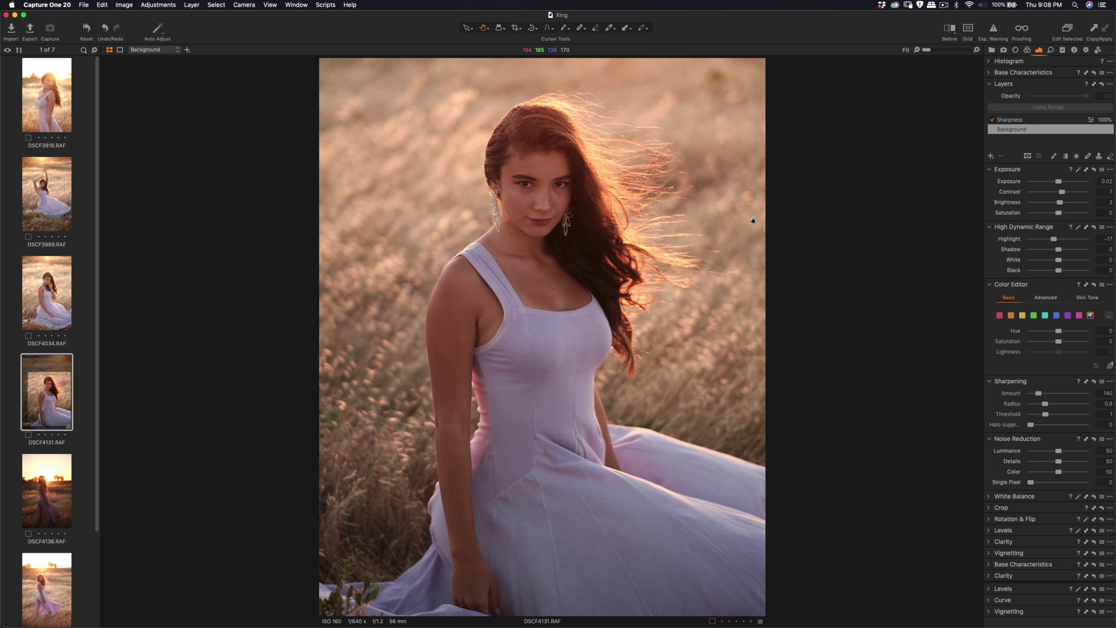
left_click(514, 29)
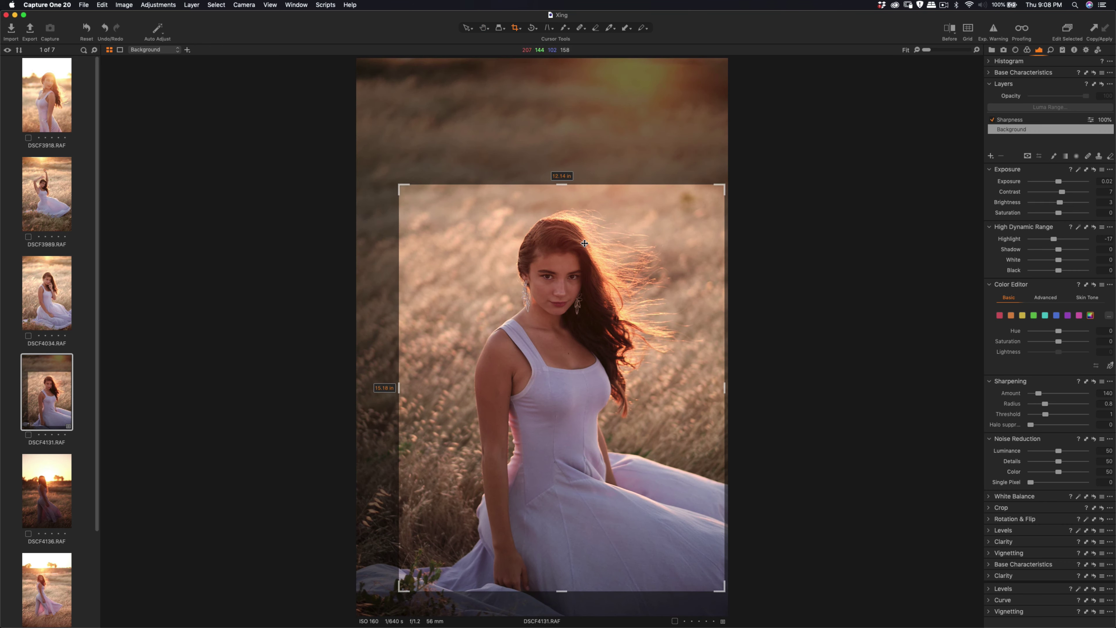
key("h")
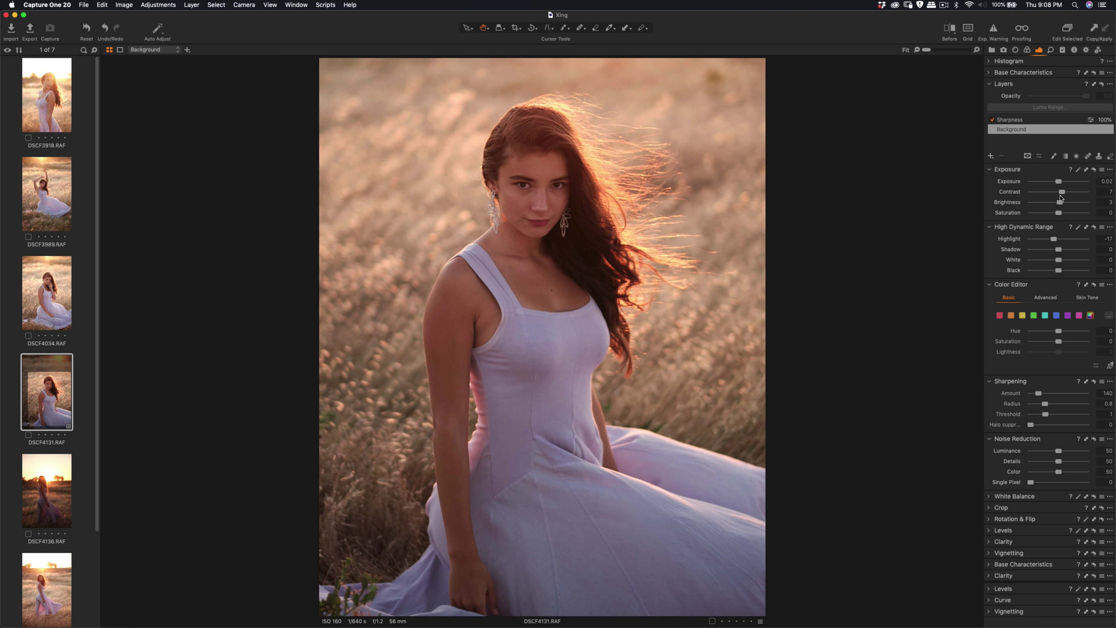
- Set the Background layer's contrast to 9, preview the Film High Contrast base curve and return the curve to Auto
left_click_drag(1062, 193, 1063, 195)
left_click(992, 73)
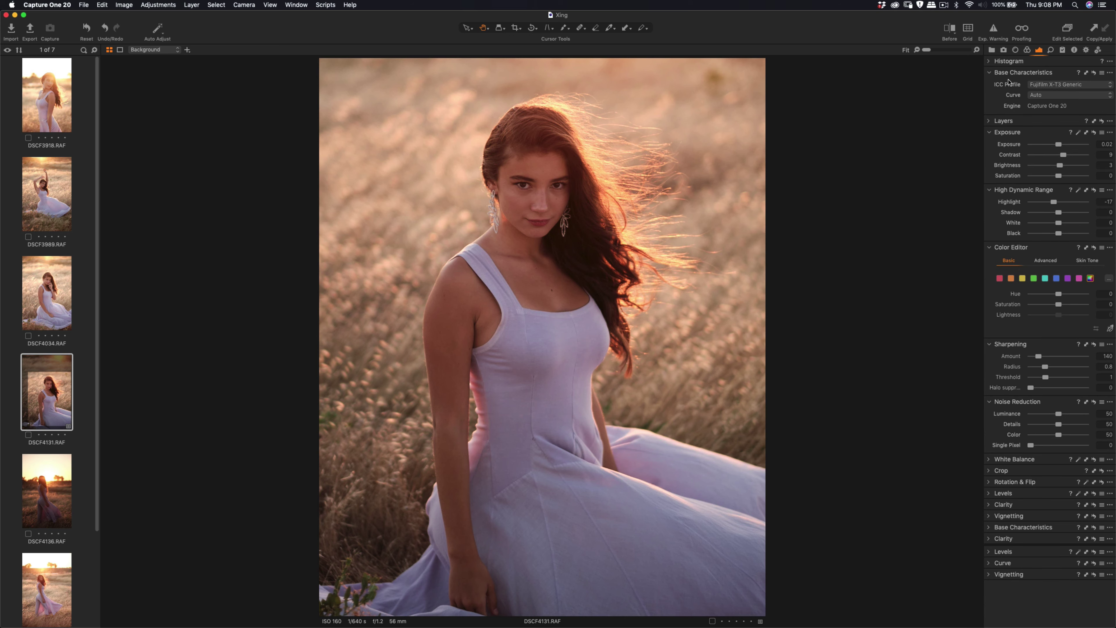
left_click(1046, 95)
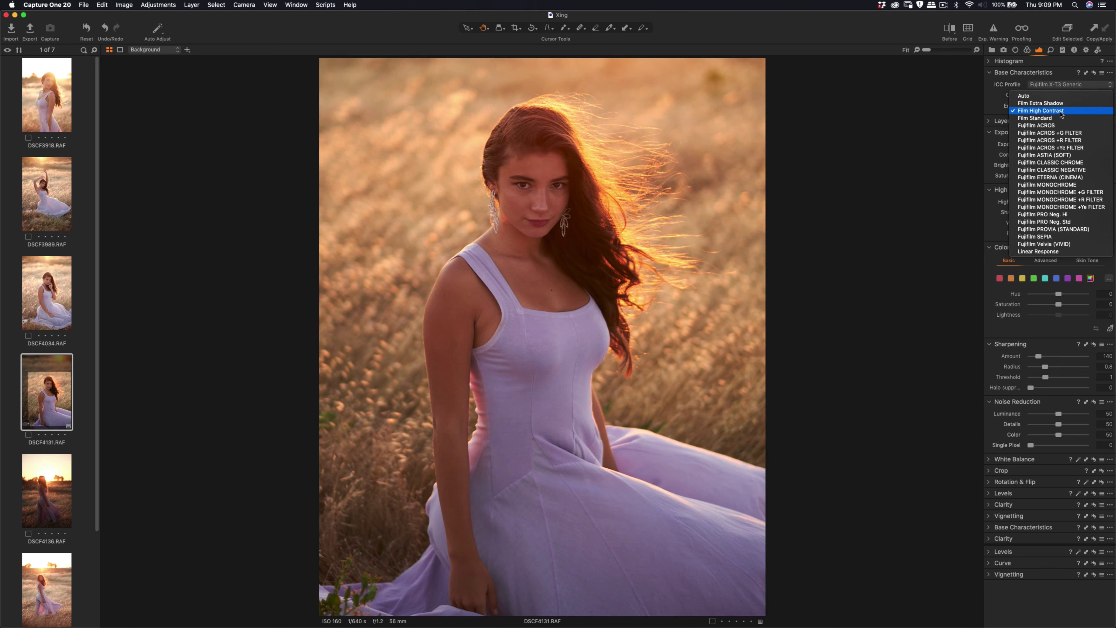
left_click(992, 95)
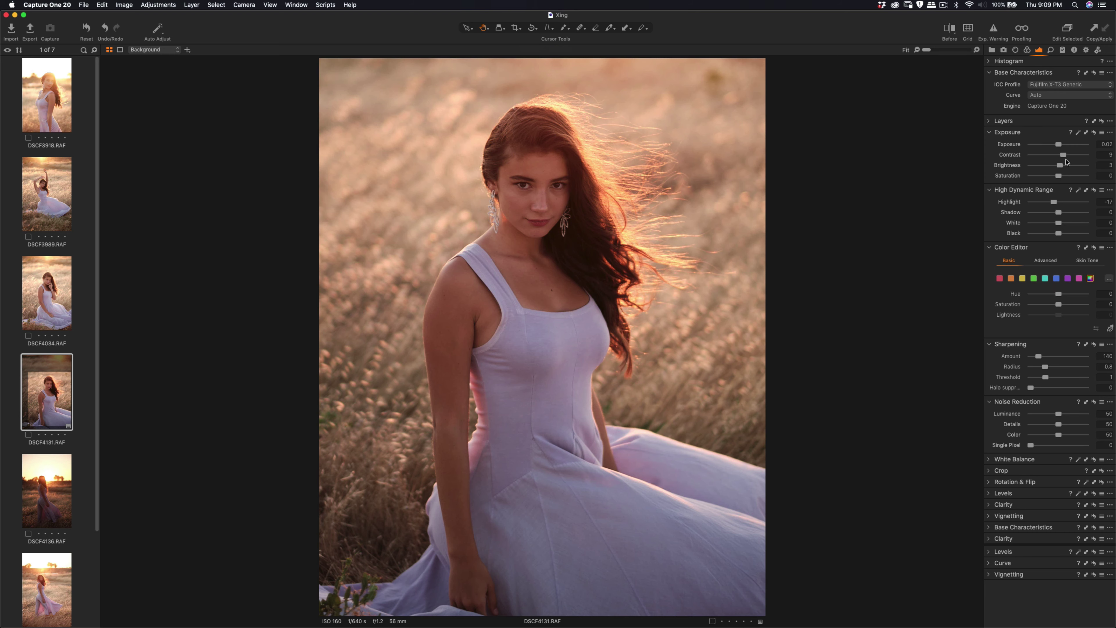
left_click_drag(1065, 159, 1066, 159)
- Open the photo DSCF4034 and add a new adjustment layer to it
left_click(52, 309)
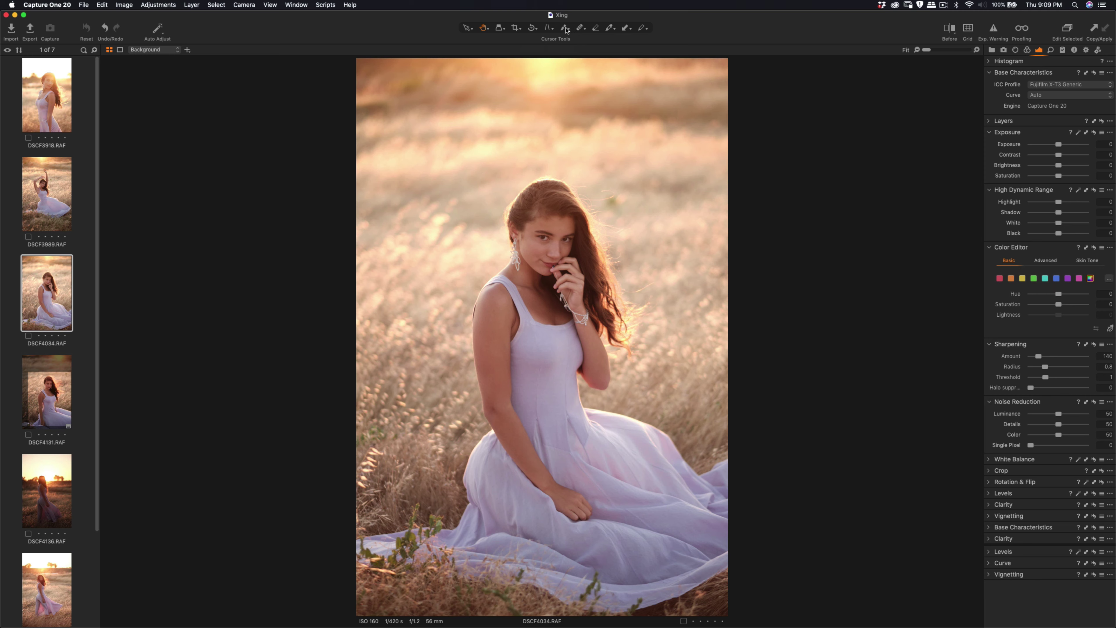
left_click(990, 122)
left_click(991, 193)
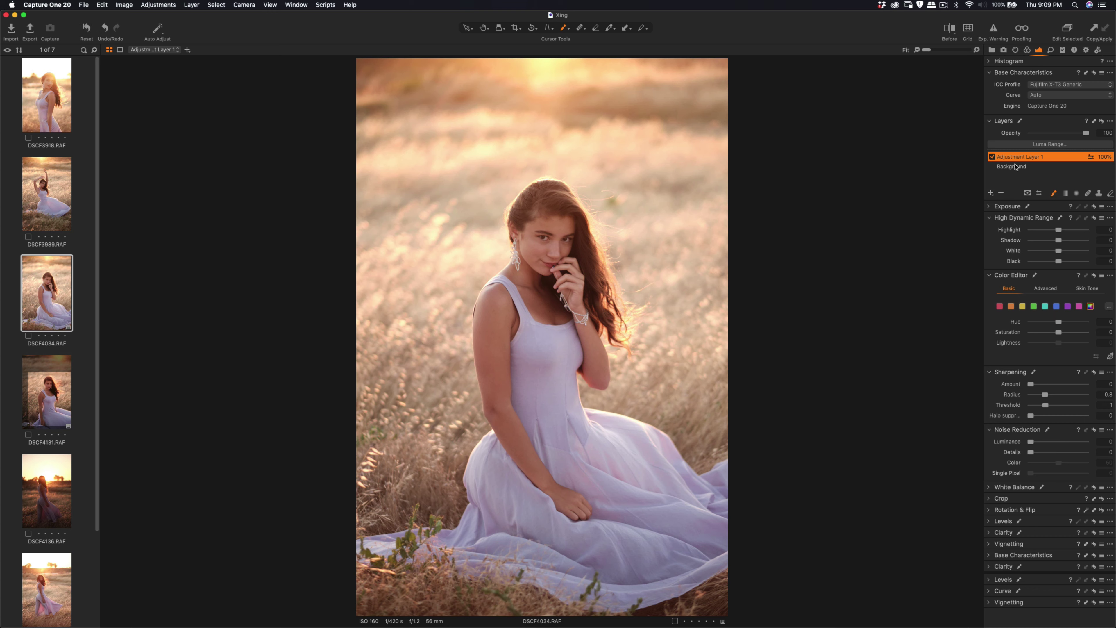
- Brush a mask over the woman's face, skin, hair and dress on the new layer, and hide the mask overlay
left_click(549, 241)
mouse_move(545, 224)
left_mouse_down()
mouse_move(543, 261)
mouse_move(532, 264)
mouse_move(517, 237)
mouse_move(512, 264)
mouse_move(542, 198)
mouse_move(556, 246)
mouse_move(546, 298)
mouse_move(567, 277)
mouse_move(558, 325)
mouse_move(521, 303)
mouse_move(497, 324)
mouse_move(510, 290)
mouse_move(534, 277)
mouse_move(506, 286)
mouse_move(486, 315)
mouse_move(513, 281)
left_mouse_up()
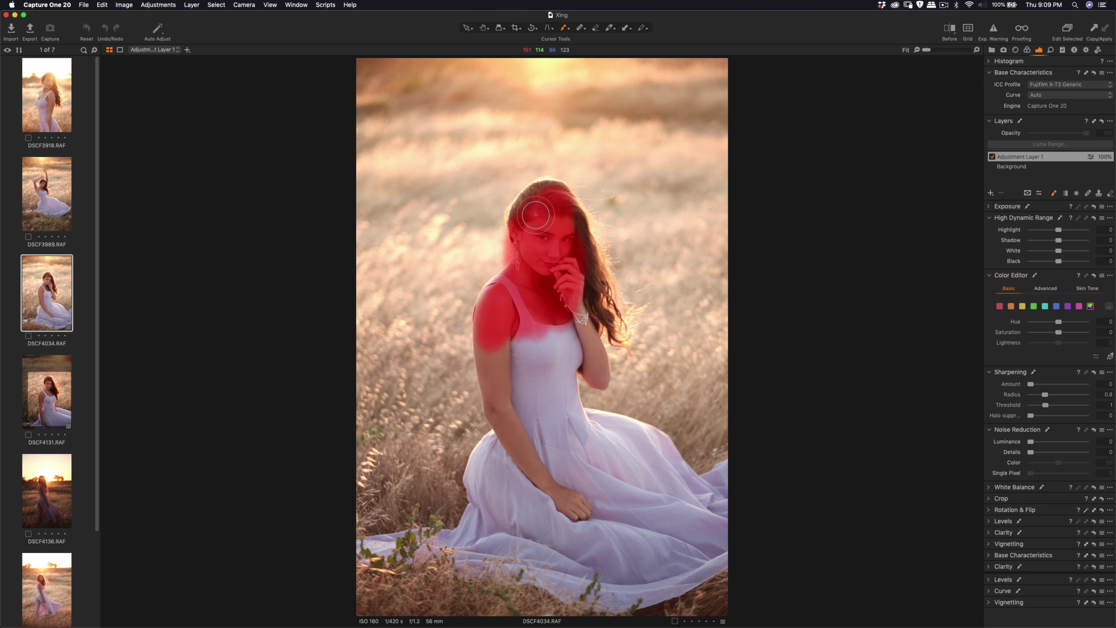
mouse_move(540, 195)
left_mouse_down()
mouse_move(555, 199)
mouse_move(580, 291)
mouse_move(609, 325)
mouse_move(597, 348)
mouse_move(575, 343)
mouse_move(527, 364)
mouse_move(501, 400)
mouse_move(541, 458)
mouse_move(568, 419)
mouse_move(591, 444)
mouse_move(623, 429)
mouse_move(525, 472)
mouse_move(580, 505)
mouse_move(506, 409)
mouse_move(491, 338)
mouse_move(501, 505)
mouse_move(534, 495)
mouse_move(611, 528)
mouse_move(663, 483)
mouse_move(597, 470)
mouse_move(644, 452)
mouse_move(698, 519)
mouse_move(594, 477)
mouse_move(612, 435)
mouse_move(574, 530)
mouse_move(657, 549)
mouse_move(519, 554)
mouse_move(677, 571)
left_mouse_up()
key("m")
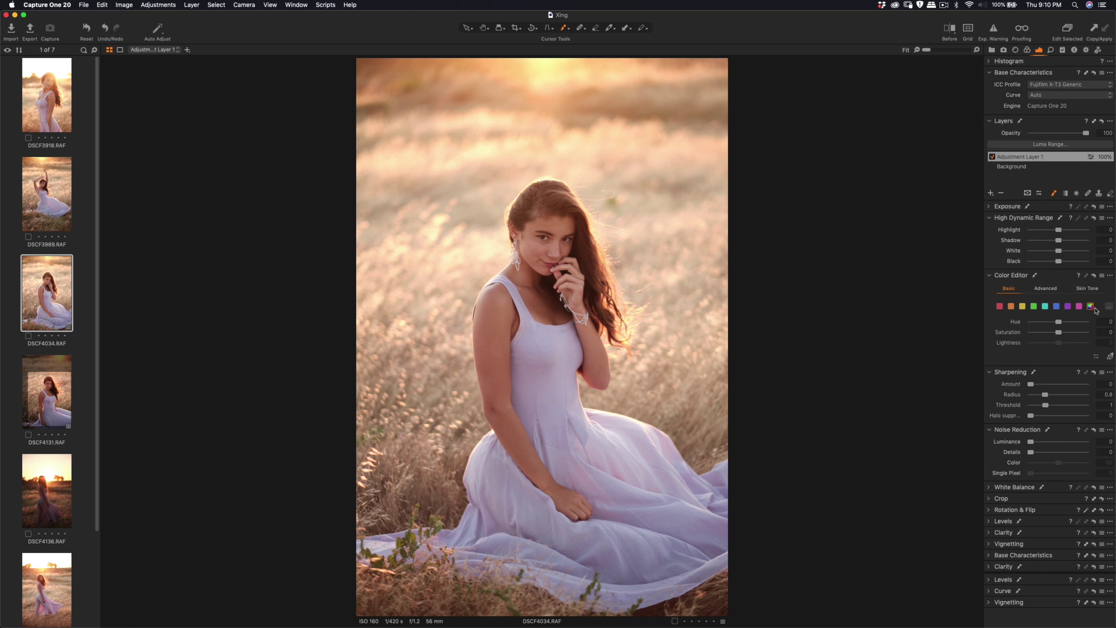
- Set the masked layer's sharpening to amount 281, radius 1.1 and threshold 0.1
left_click_drag(1031, 385, 1052, 398)
key("z")
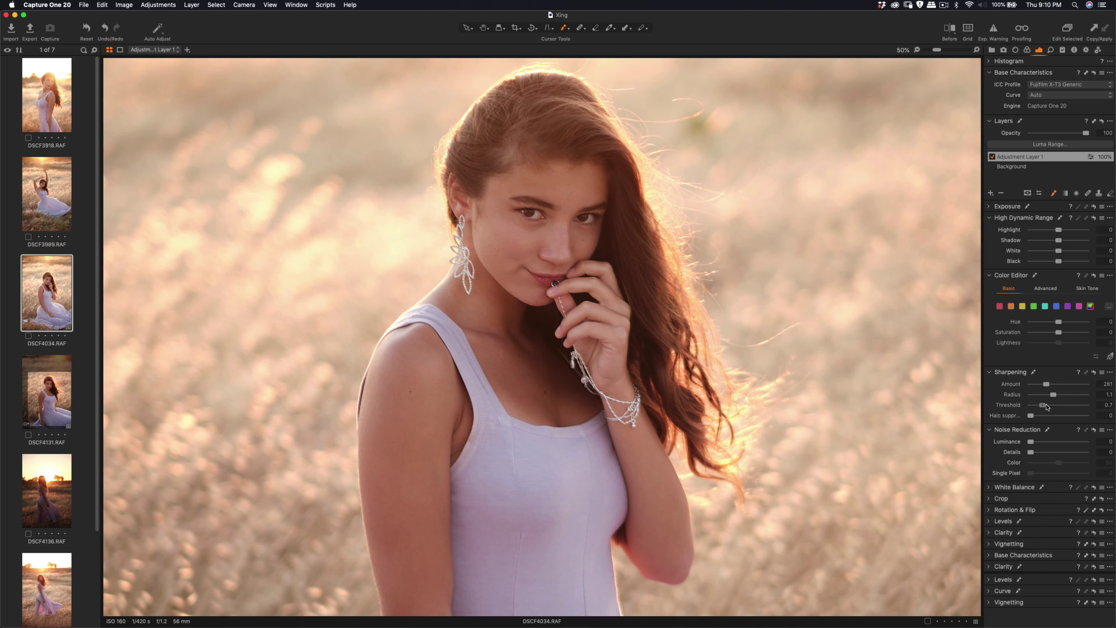
left_click_drag(1023, 404, 1032, 409)
left_click_drag(1032, 406, 1033, 406)
mouse_move(1031, 444)
left_mouse_down()
mouse_move(1045, 449)
mouse_move(1032, 450)
left_mouse_up()
key("super+minus")
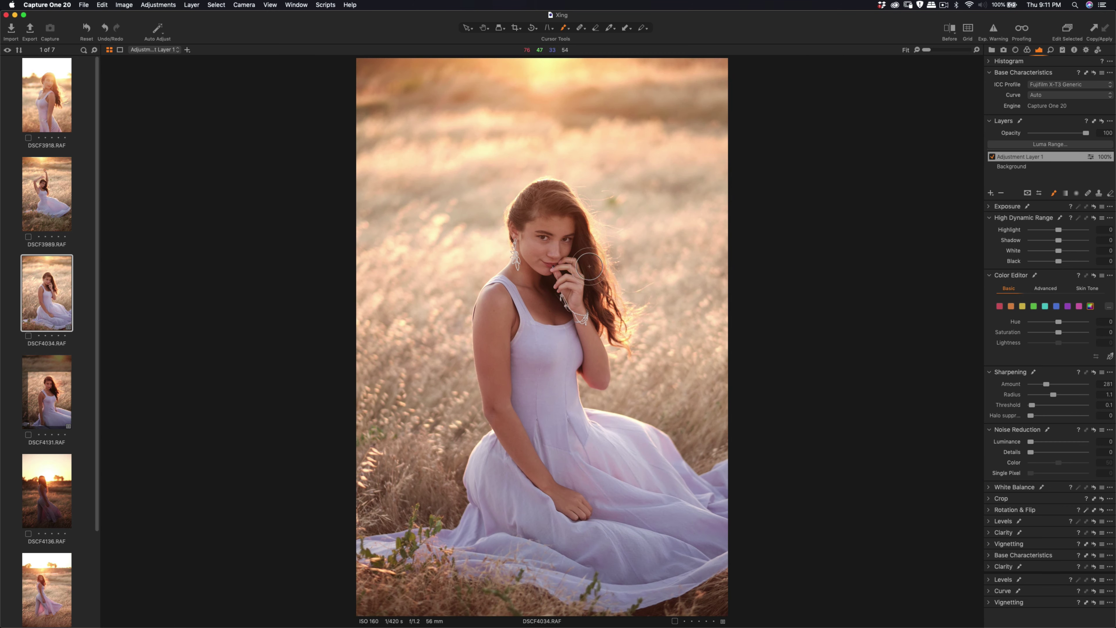
- Compare the sharpening before and after with the split view, on the whole photo and up close on the woman
left_click(950, 29)
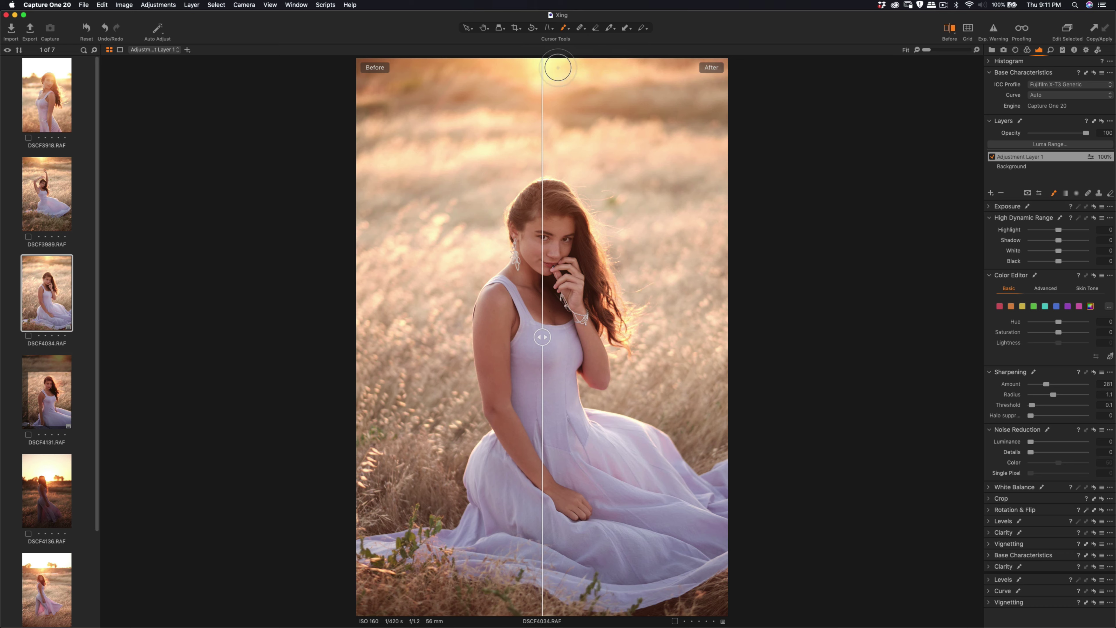
left_click_drag(543, 75, 584, 88)
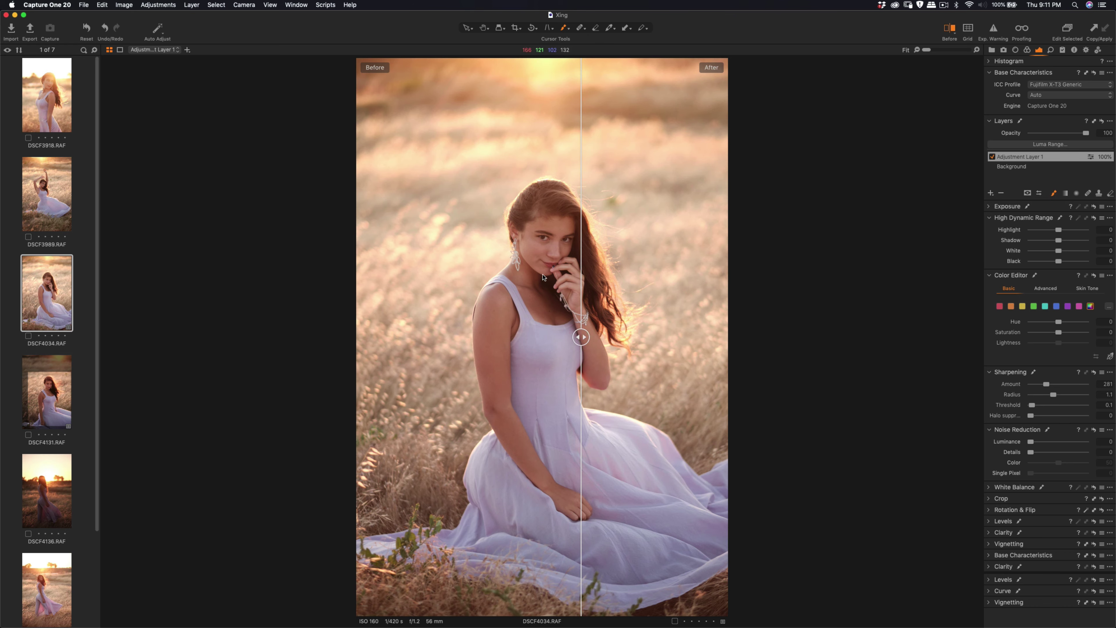
scroll(543, 274, "up", 5)
mouse_move(635, 336)
left_mouse_down()
mouse_move(741, 317)
mouse_move(355, 335)
mouse_move(657, 336)
mouse_move(404, 337)
left_mouse_up()
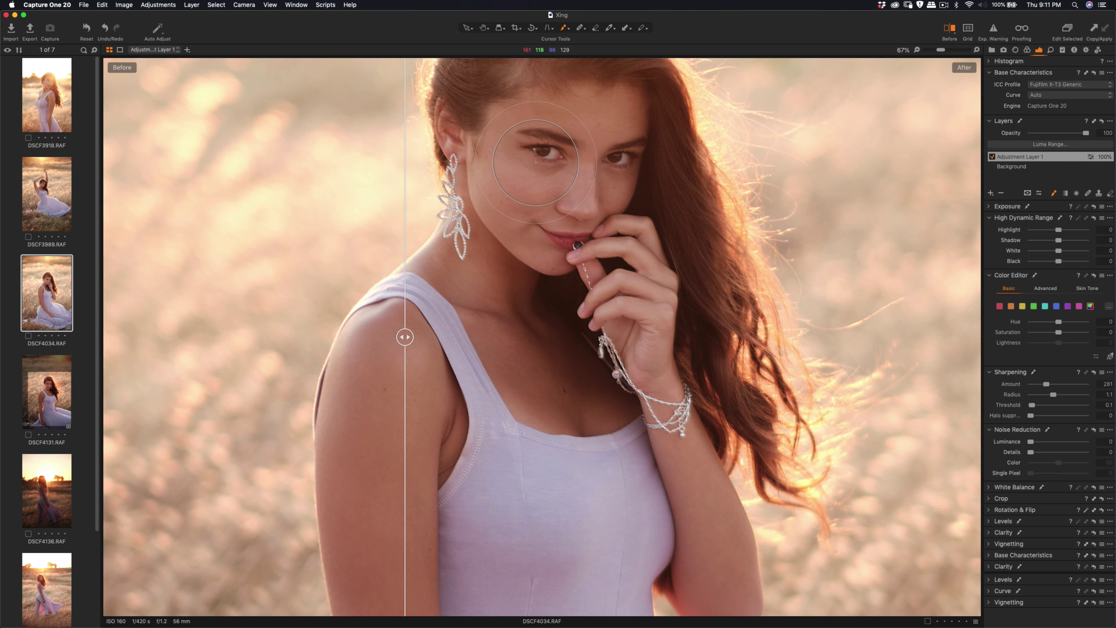
mouse_move(405, 337)
left_mouse_down()
mouse_move(579, 332)
mouse_move(344, 325)
left_mouse_up()
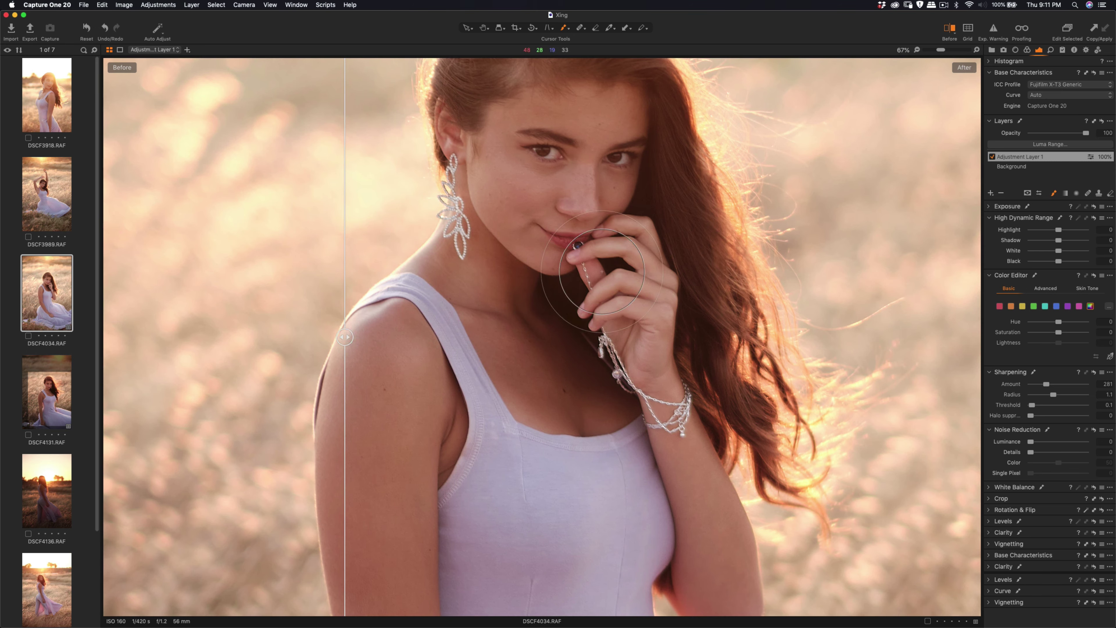
key("super+0")
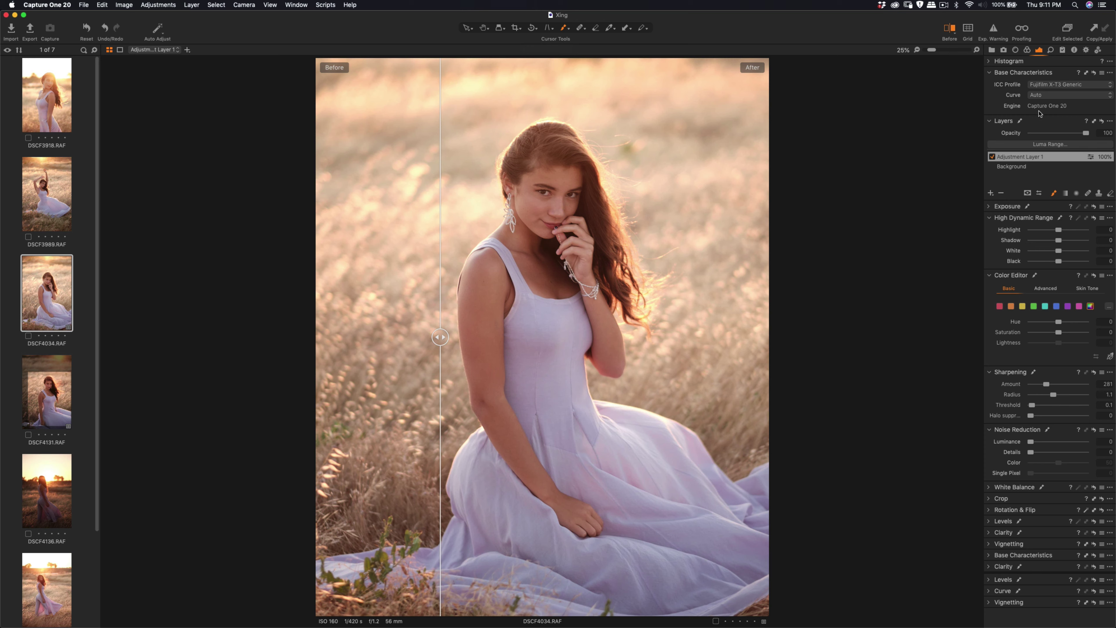
left_click(954, 31)
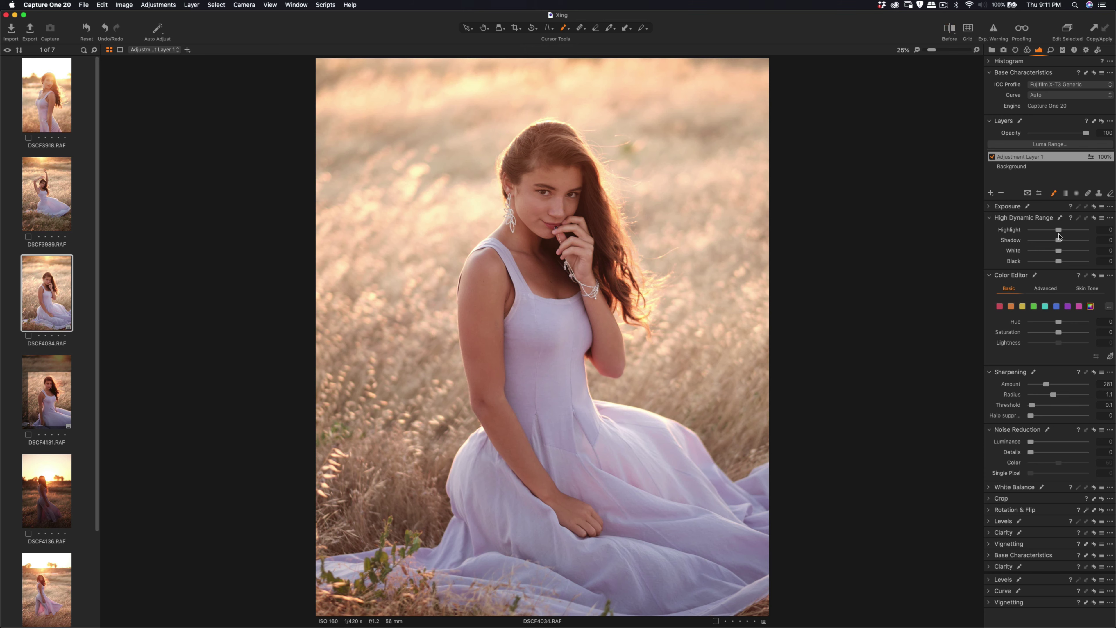
- Set the adjustment layer's exposure to -0.01, contrast to 8, brightness to 4, highlight to -67 and white to -4
left_click_drag(1054, 231, 1067, 232)
left_click(990, 209)
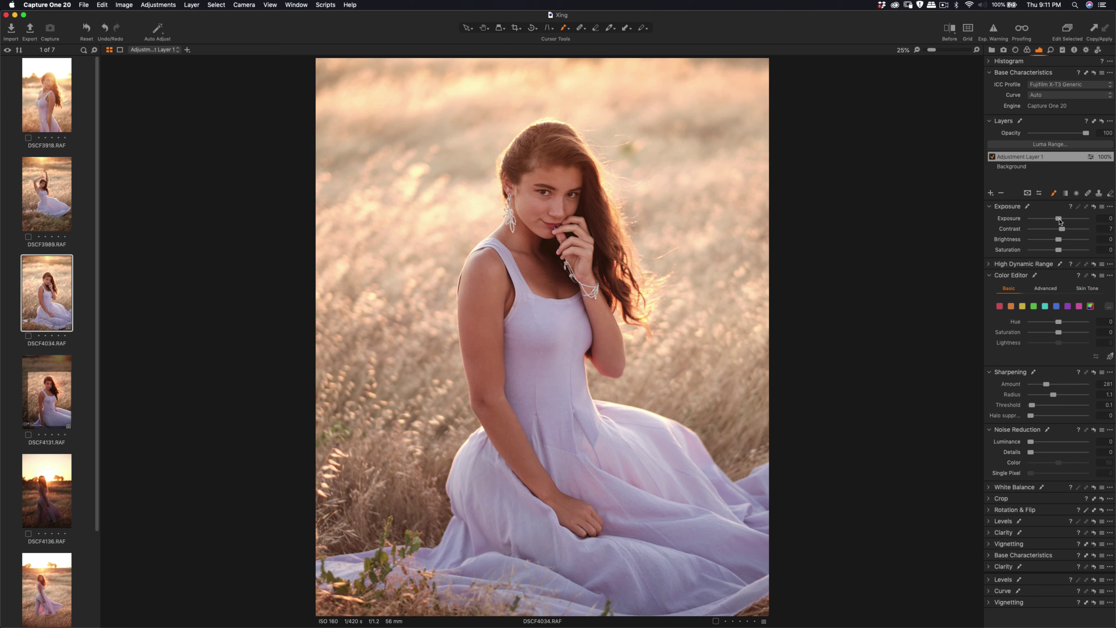
mouse_move(1058, 241)
left_mouse_down()
mouse_move(1037, 242)
mouse_move(1073, 246)
mouse_move(1042, 246)
mouse_move(1060, 246)
left_mouse_up()
left_click(989, 265)
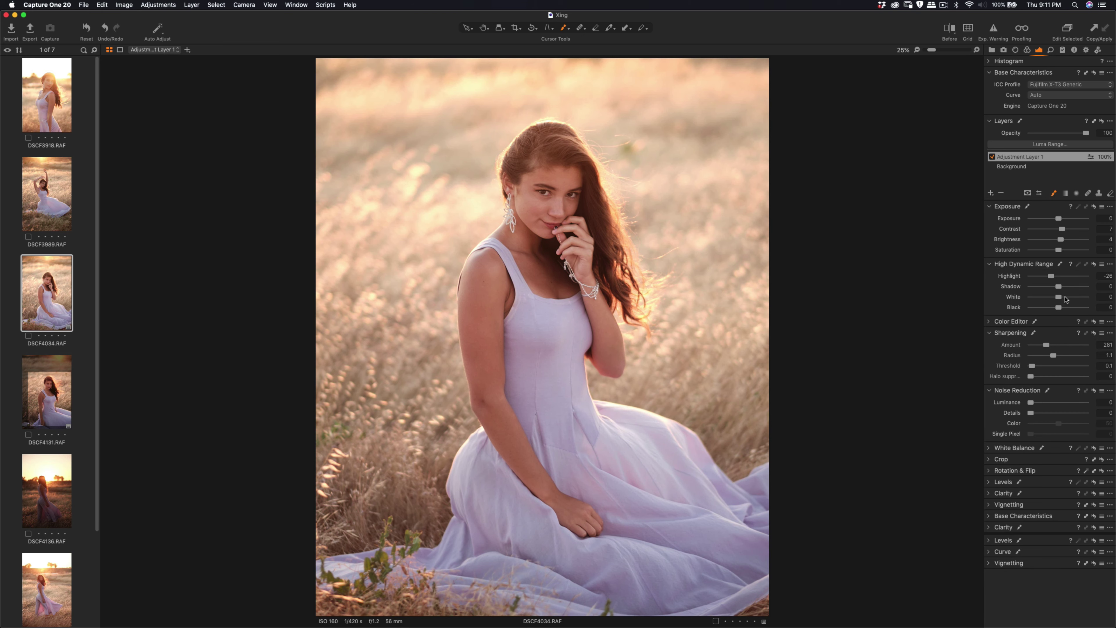
left_click_drag(1054, 279, 1043, 278)
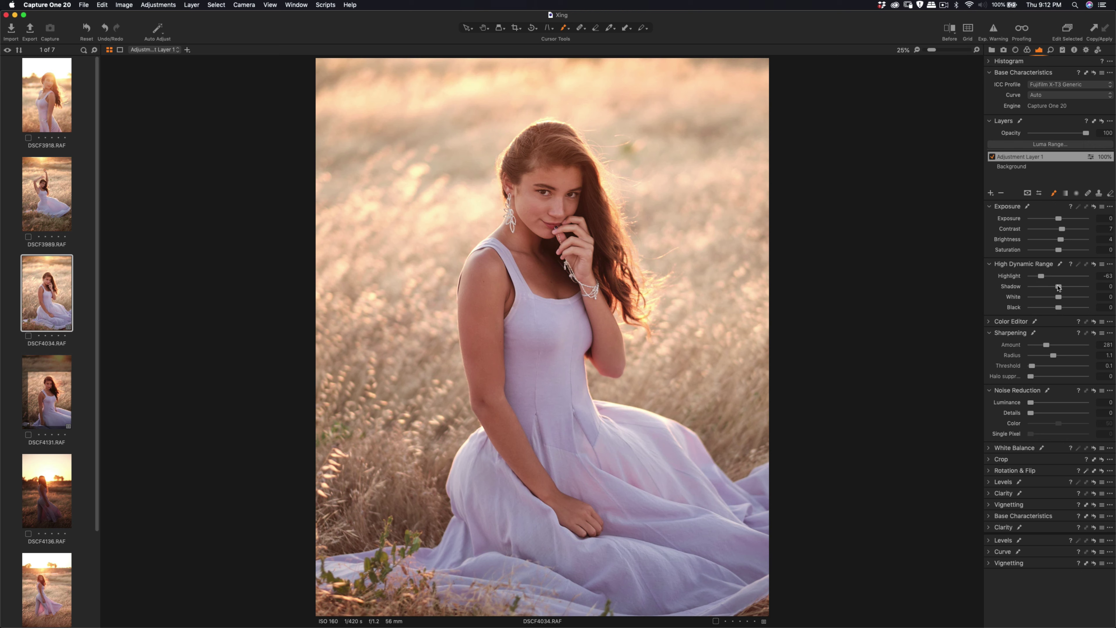
mouse_move(1058, 299)
left_mouse_down()
mouse_move(1046, 299)
mouse_move(1080, 301)
mouse_move(1056, 301)
left_mouse_up()
left_click_drag(1058, 221, 1058, 222)
left_click_drag(1040, 276, 1039, 277)
- Draw a 4x5 crop of about 13.07 × 16.33 in around the seated woman, fine-tune its position and apply it
left_click(515, 29)
left_click_drag(339, 73, 767, 606)
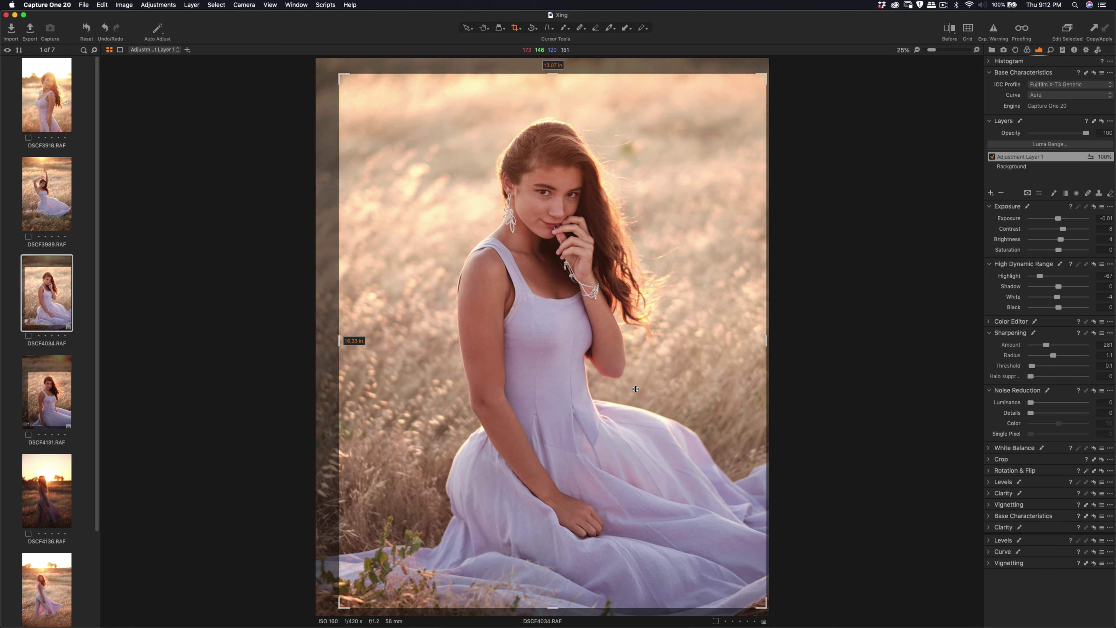
mouse_move(623, 307)
left_mouse_down()
mouse_move(643, 298)
mouse_move(617, 297)
left_mouse_up()
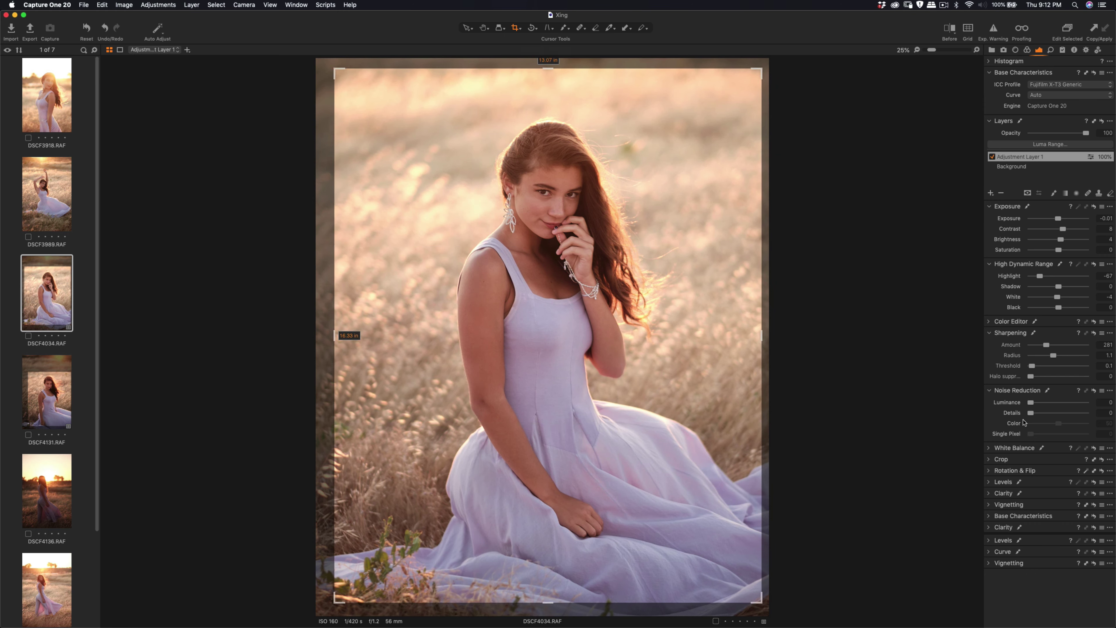
left_click(991, 459)
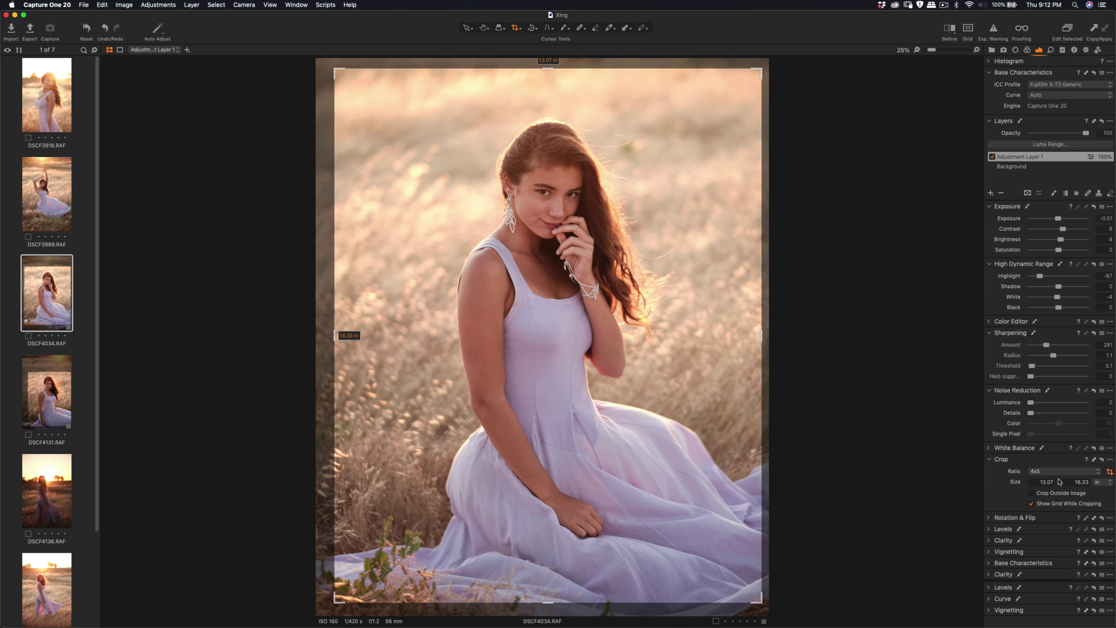
left_click_drag(693, 298, 699, 304)
key("h")
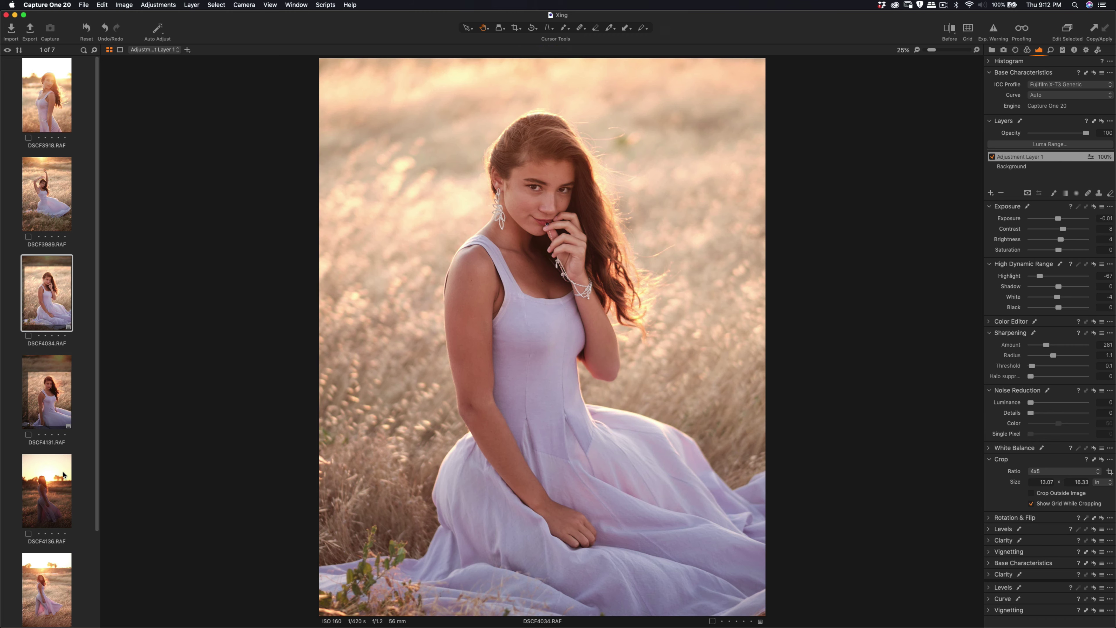
- Open the photo DSCF4136 and add an adjustment layer with sharpening amount 411, radius 1 and threshold 0.2
left_click(53, 481)
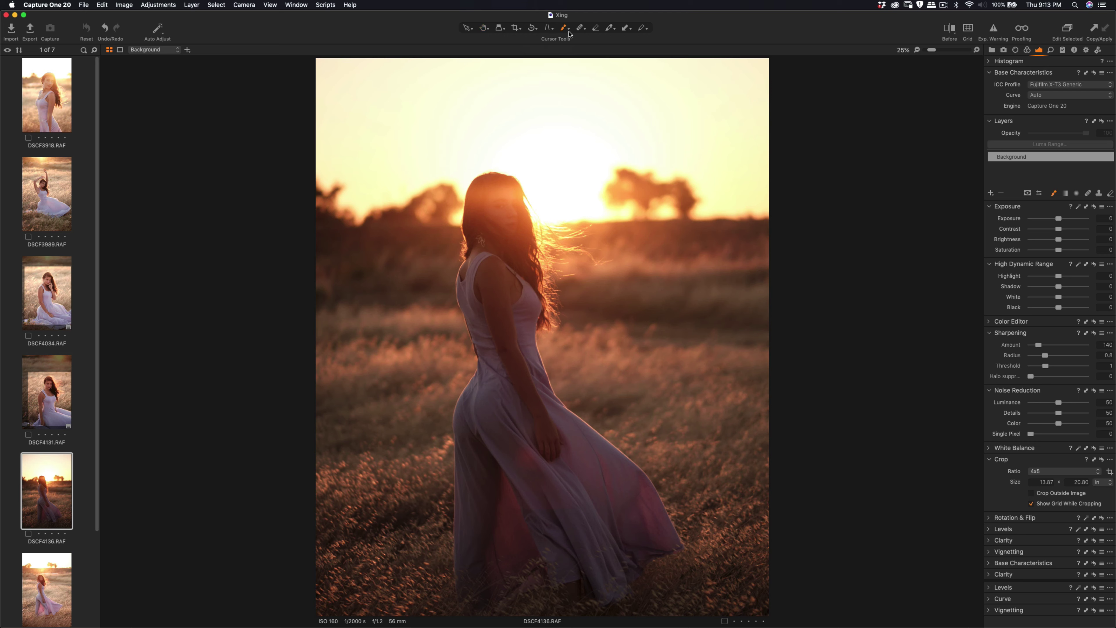
left_click(991, 194)
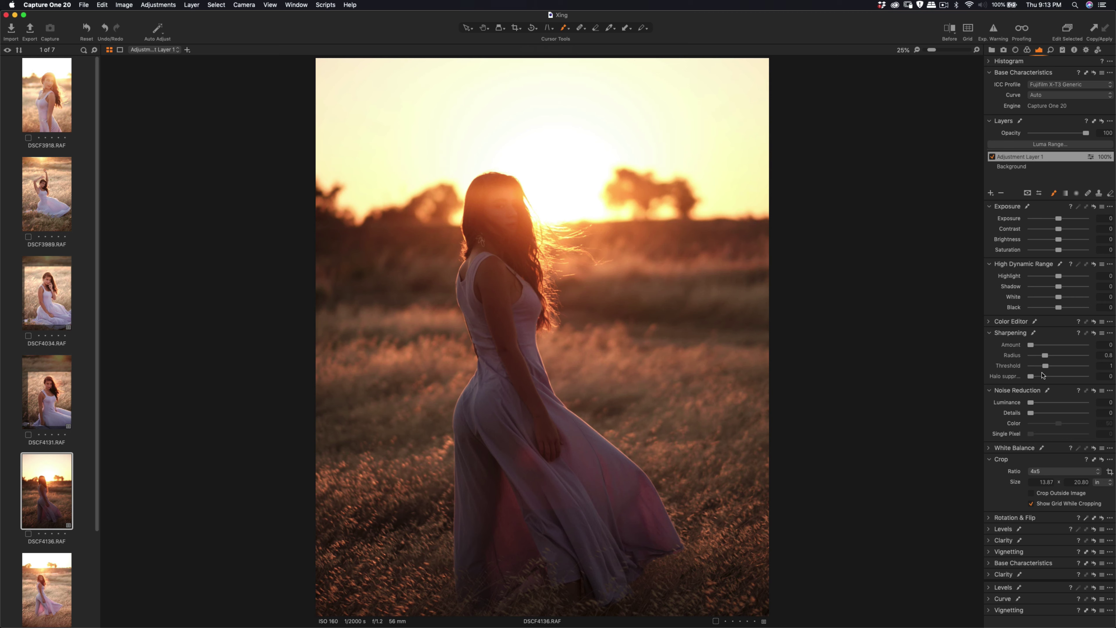
left_click_drag(1031, 345, 1061, 347)
left_click_drag(1043, 356, 1037, 369)
- Compare the backlit woman's hair and face before and after sharpening with the split view
scroll(498, 222, "up", 2)
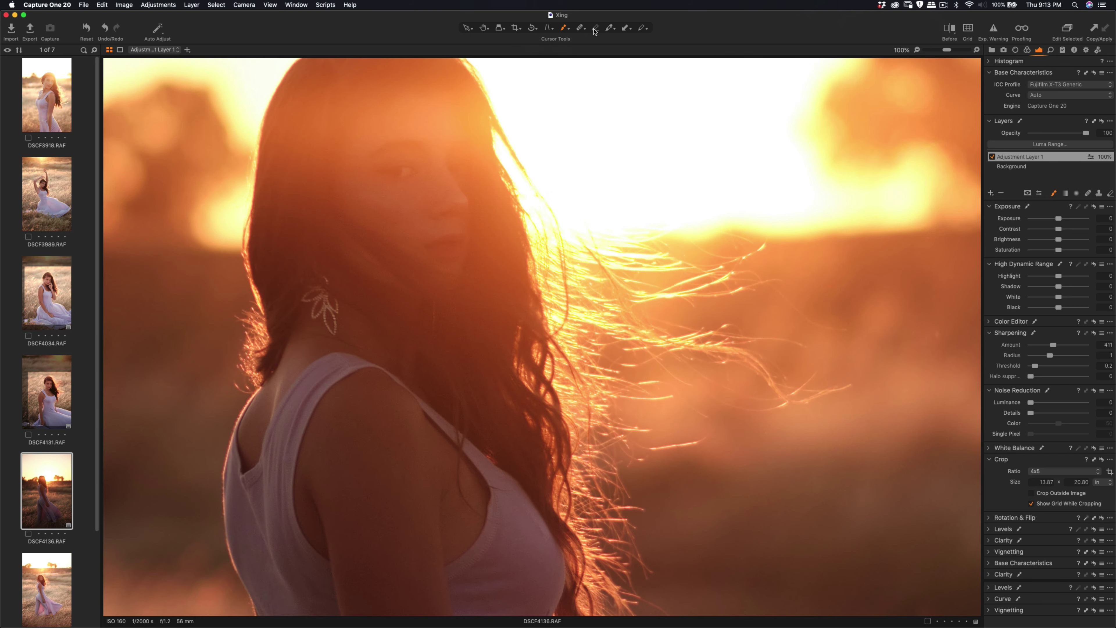
left_click(949, 29)
mouse_move(542, 337)
left_mouse_down()
mouse_move(208, 337)
mouse_move(465, 337)
mouse_move(229, 337)
left_mouse_up()
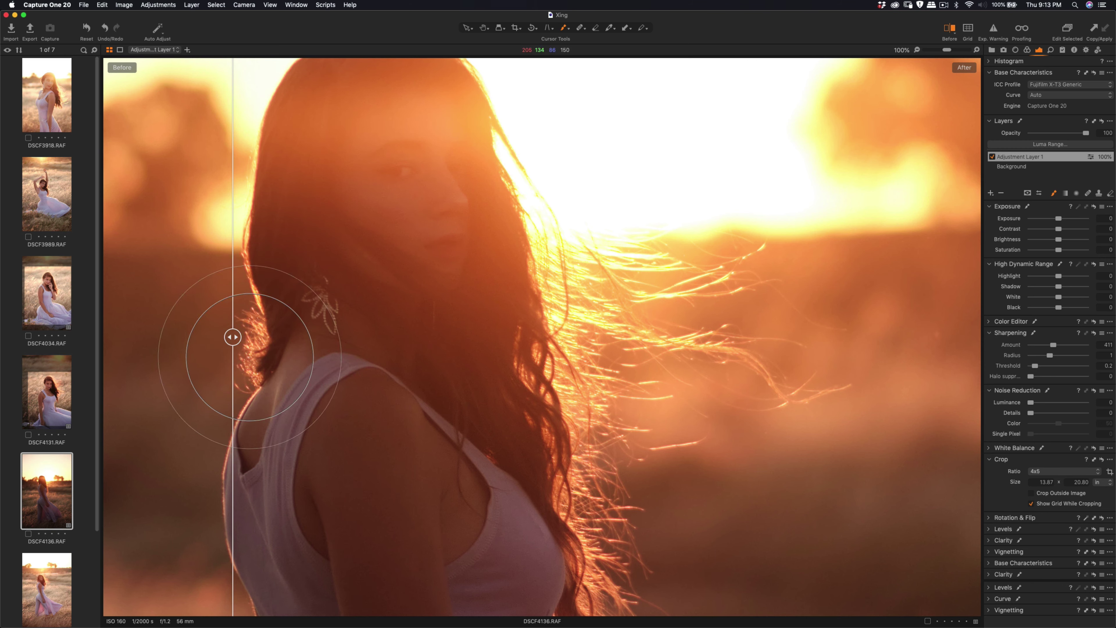
key("super+0")
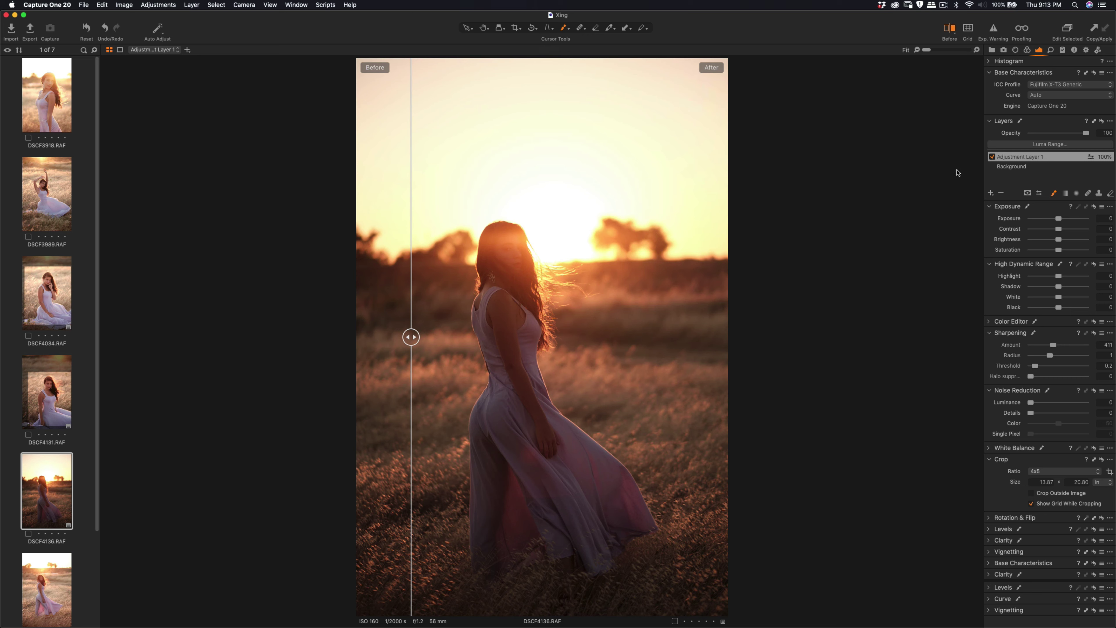
- Set the Background layer's exposure to -0.16, contrast to 12, brightness to 4 and highlight to -15, and leave the comparison
left_click_drag(1059, 230, 1063, 230)
left_click_drag(1066, 233, 1067, 230)
left_click(1016, 169)
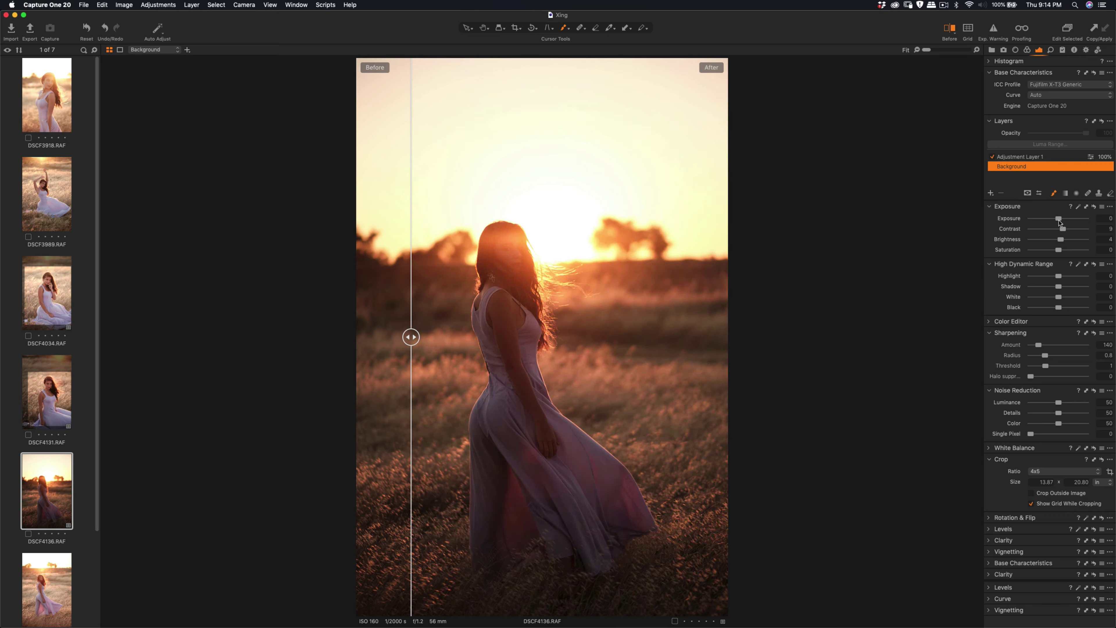
left_click_drag(1058, 221, 1058, 219)
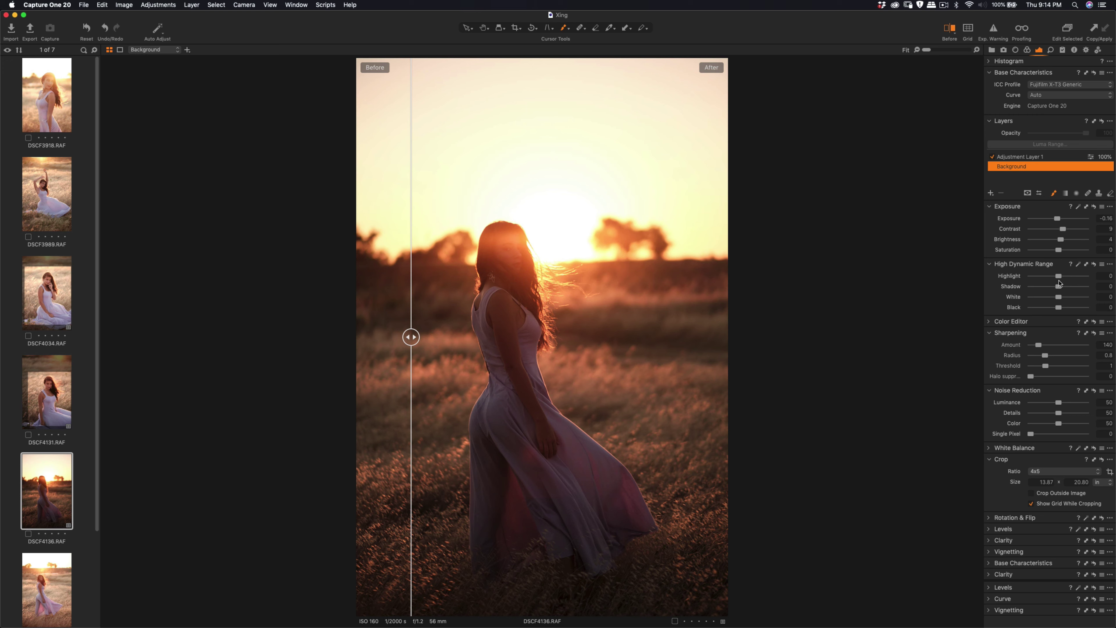
left_click_drag(1058, 276, 1053, 277)
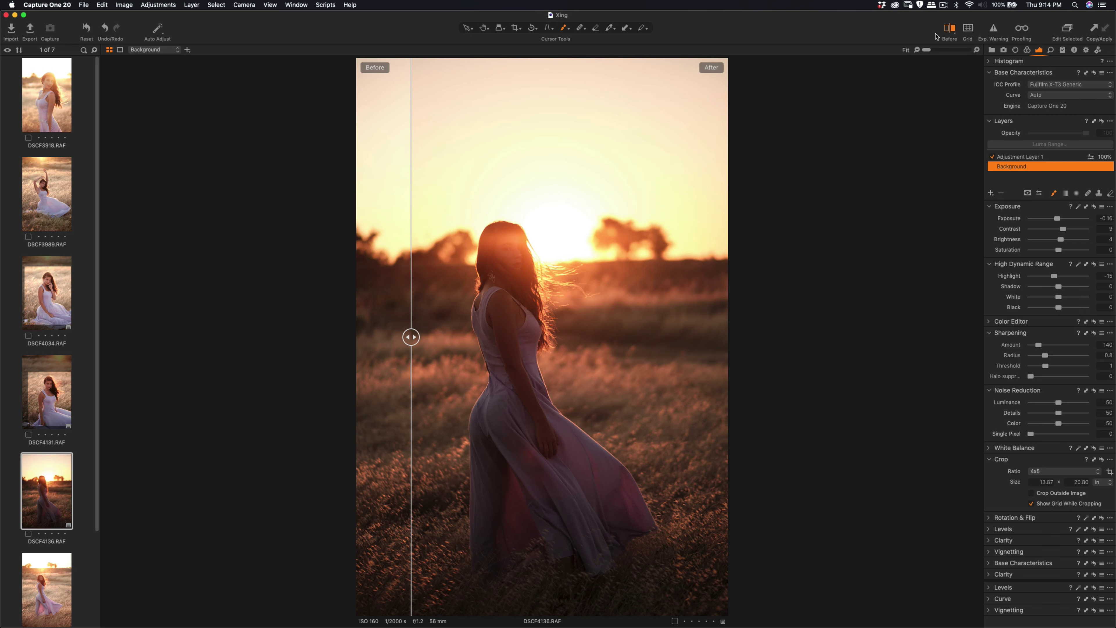
left_click(949, 30)
left_click_drag(1063, 229, 1065, 229)
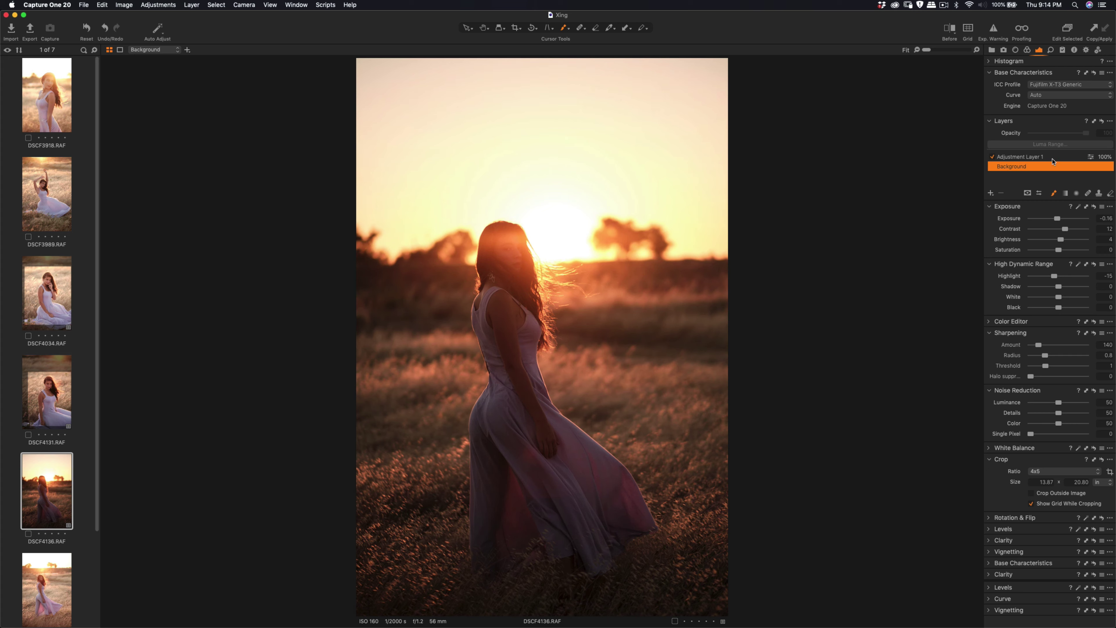
- Frame a 4x5 crop of about 13.56 × 16.96 in that removes the upper sky, and rotate the photo slightly clockwise
left_click(515, 29)
left_click_drag(725, 62, 723, 72)
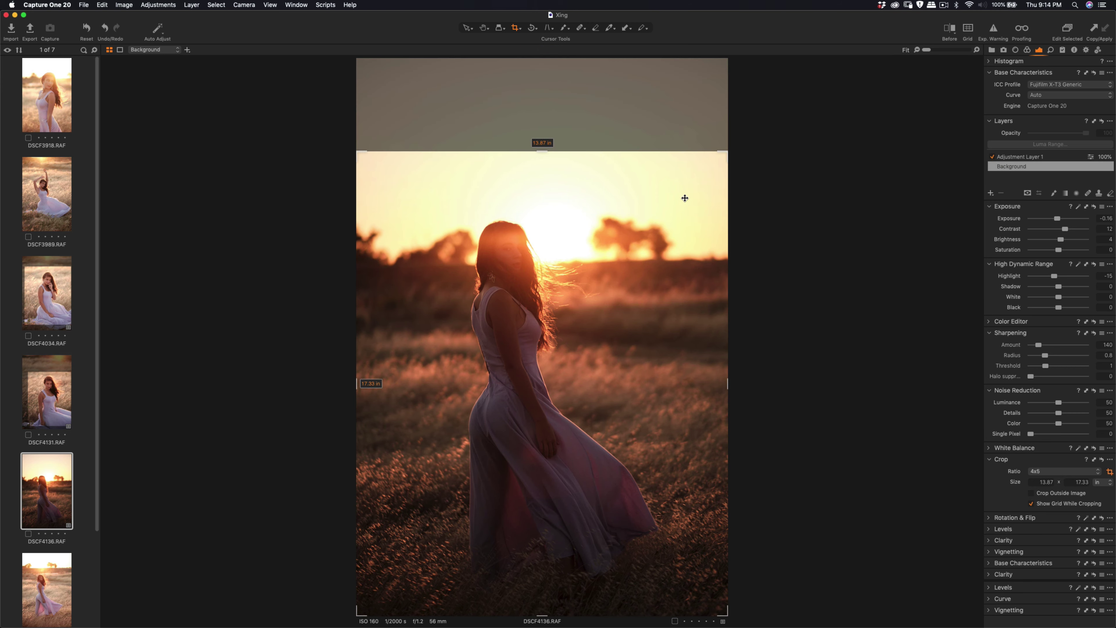
left_click_drag(682, 197, 703, 262)
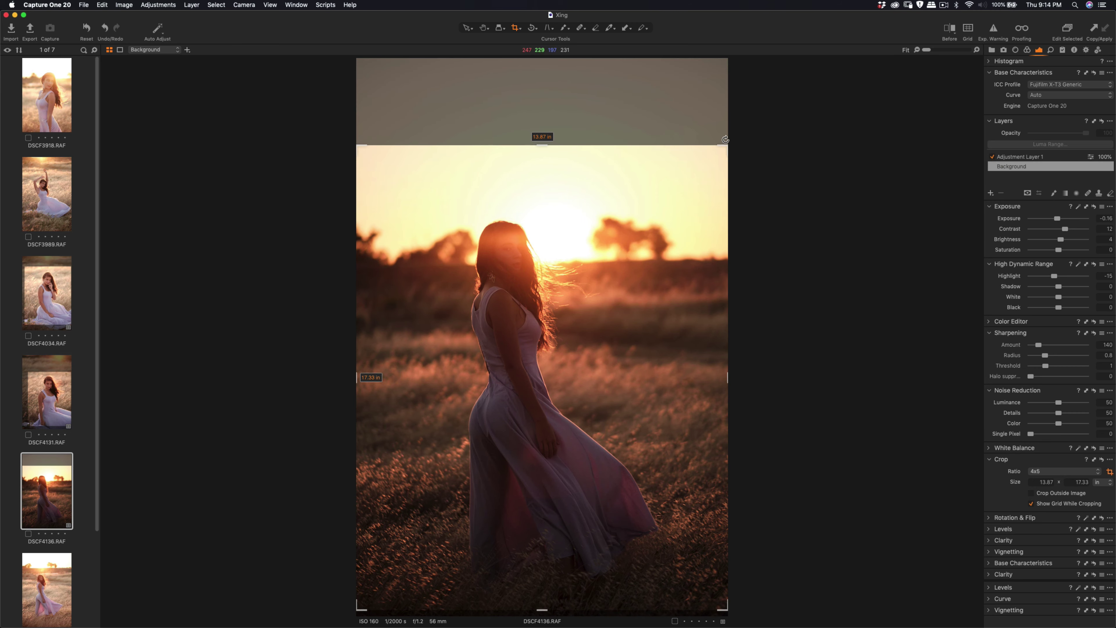
left_click_drag(725, 142, 725, 145)
left_click_drag(603, 261, 603, 257)
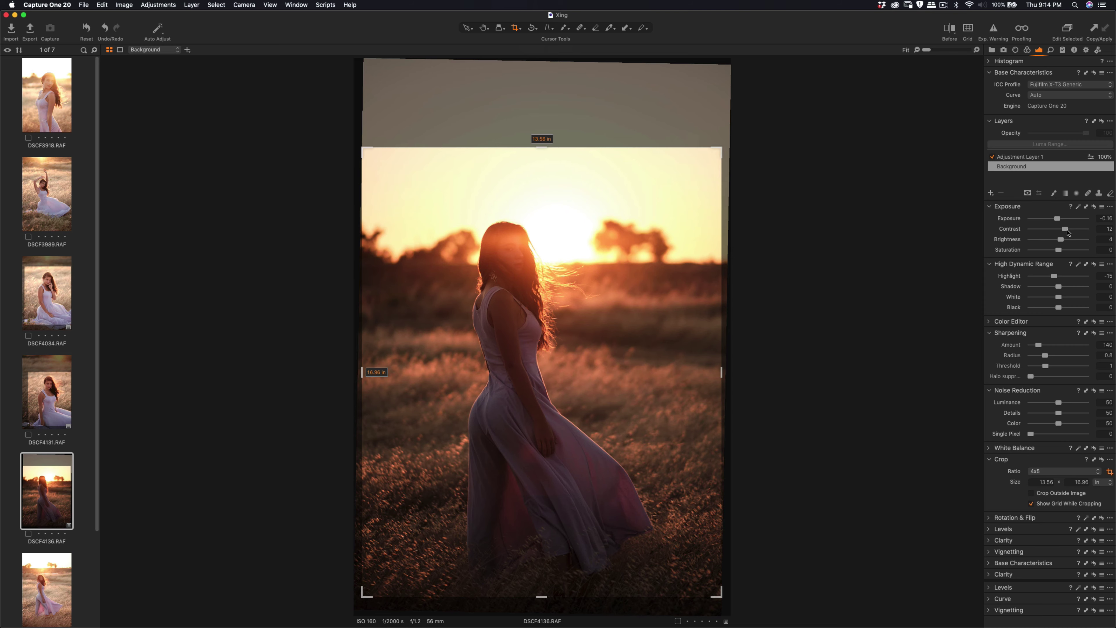
- Set the Background layer's contrast to 15 and apply the crop
left_click_drag(1065, 229, 1066, 229)
key("h")
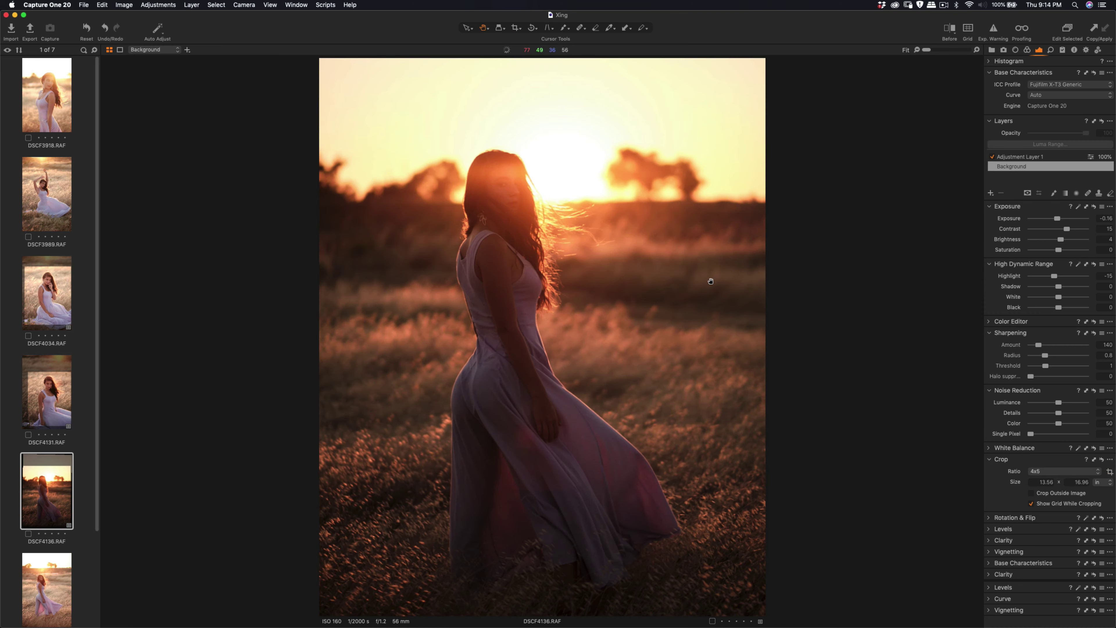
- Open photo DSCF4034 and reset the exposure and high dynamic range values of Adjustment Layer 1 to 0
left_click(59, 289)
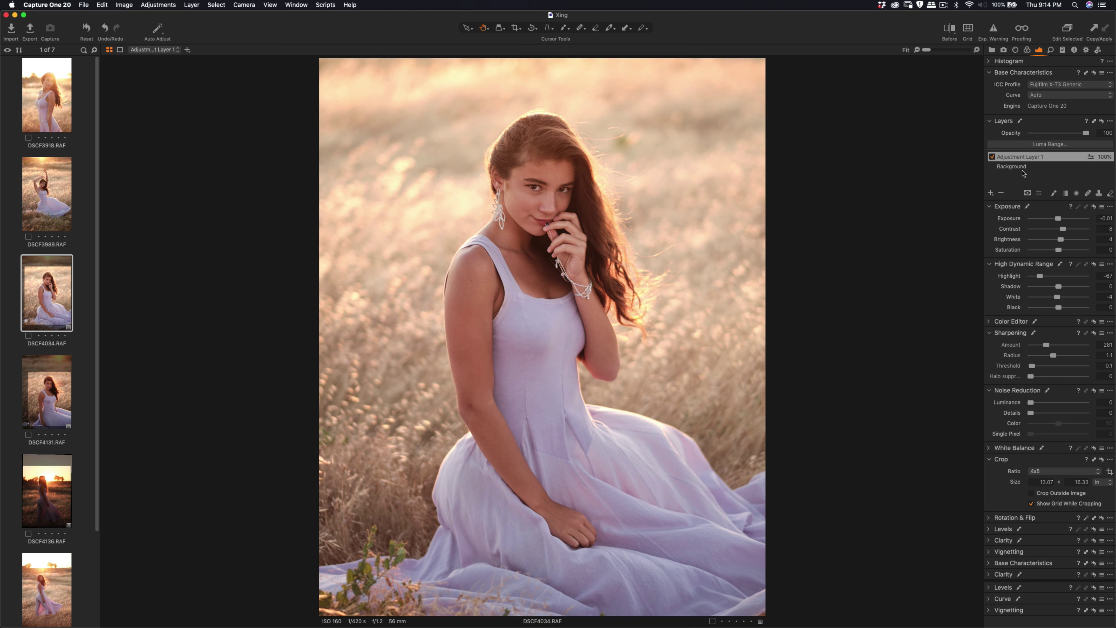
double_click(1062, 229)
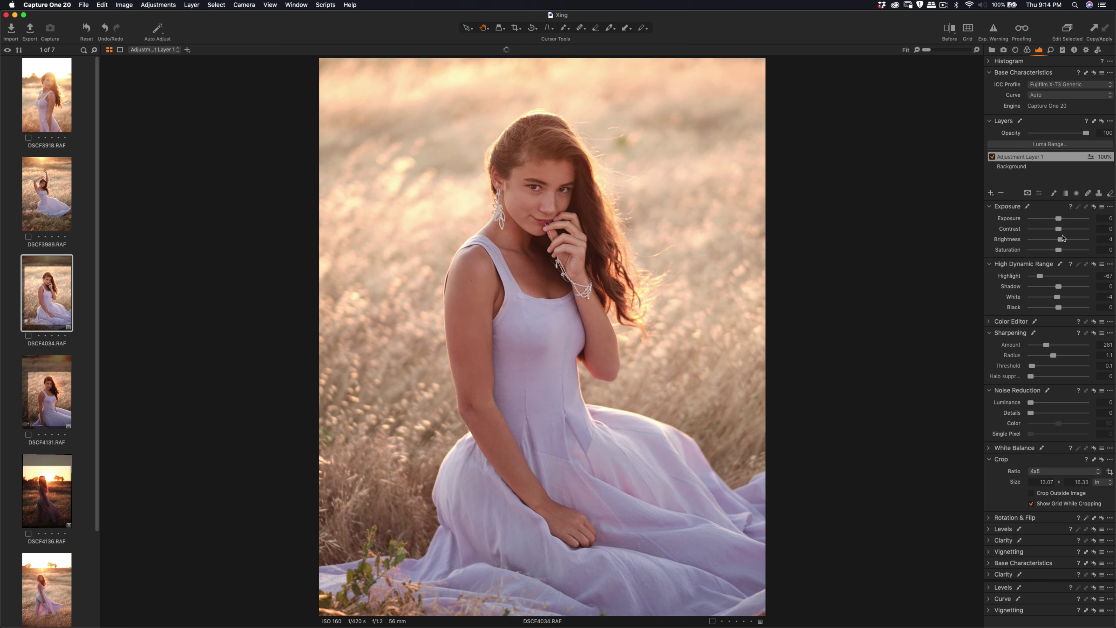
double_click(1060, 276)
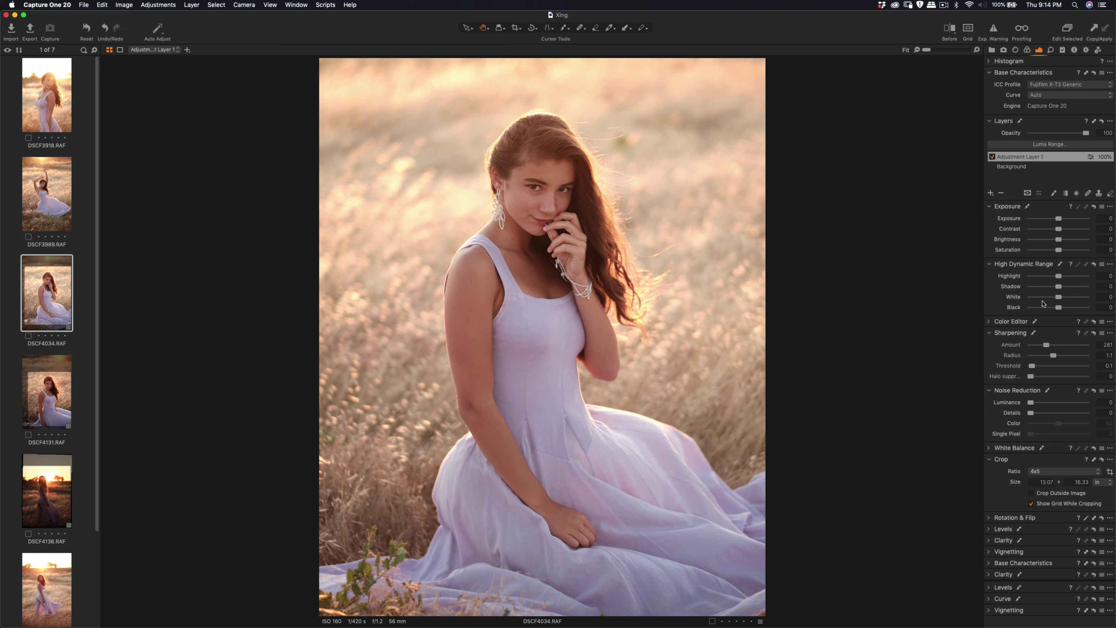
- Set the Background layer's exposure to -0.1, contrast to 9, saturation to 11 and highlight to -59
left_click(1018, 172)
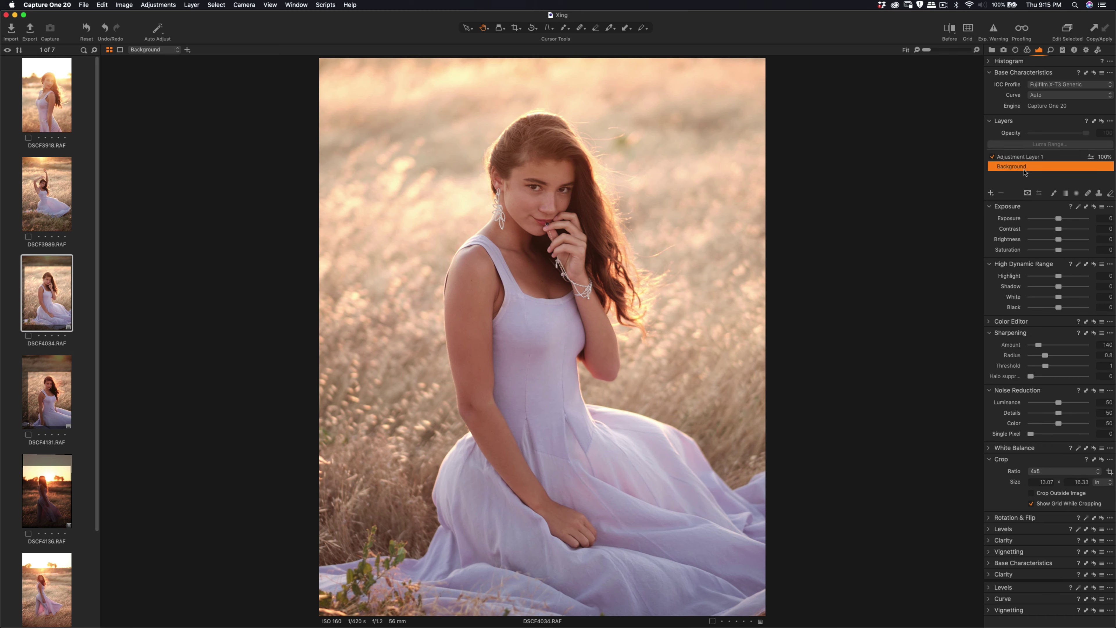
left_click_drag(1060, 223, 1044, 278)
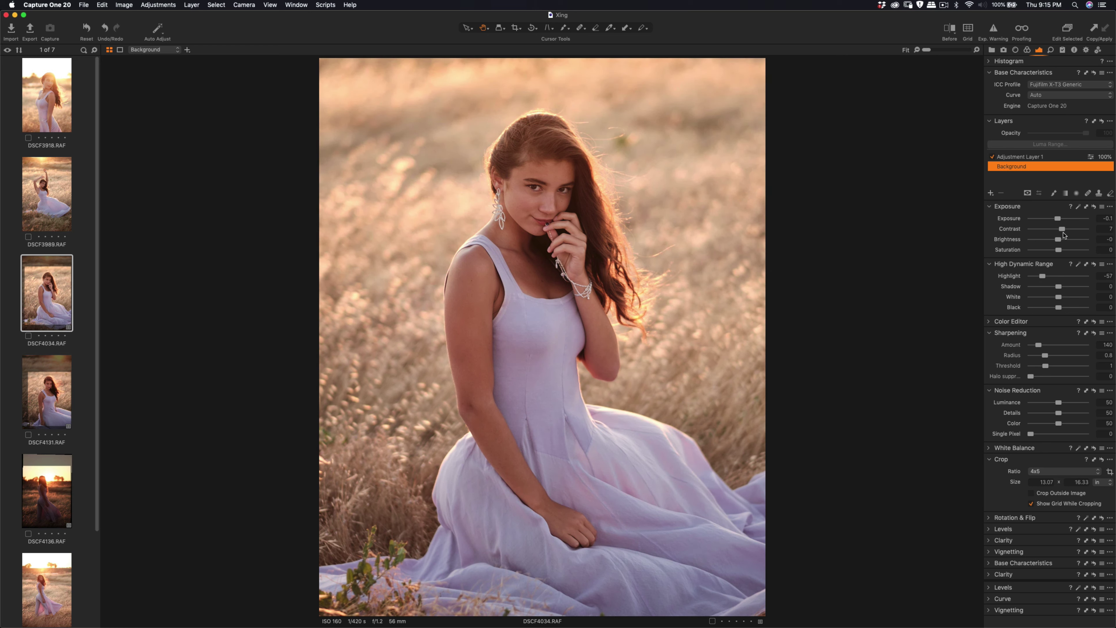
left_click_drag(1063, 235, 1065, 235)
left_click_drag(1062, 254, 1062, 256)
- Try the Daylight, Tungsten, Day White Fluorescent, Cloudy and Underwater white balance modes on the Background layer, and return to Shot
left_click(996, 448)
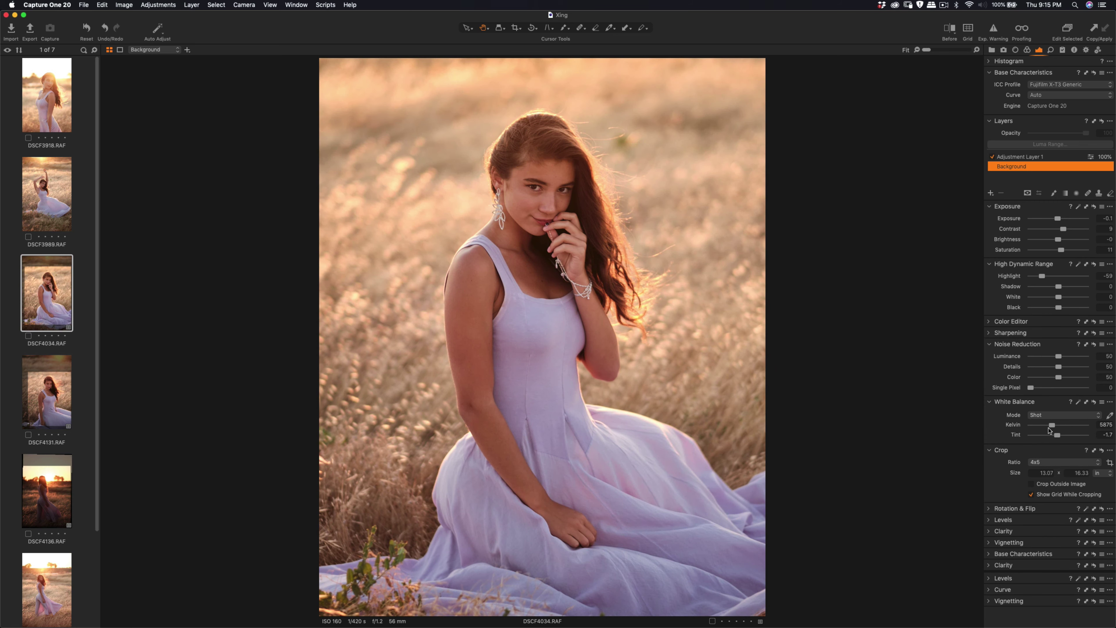
left_click(1067, 417)
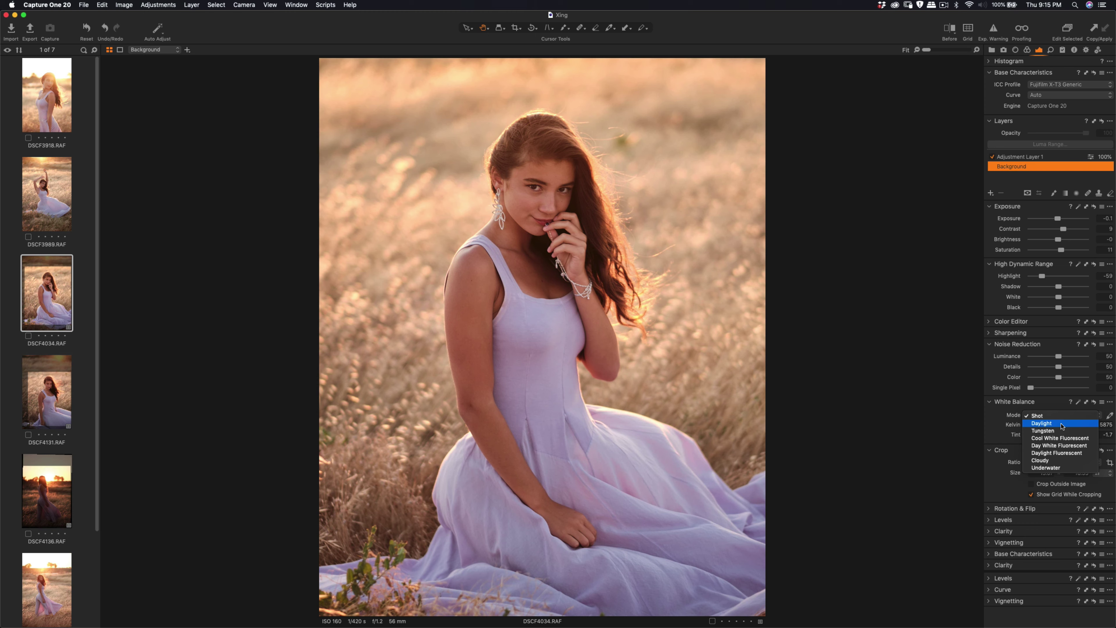
left_click(1061, 423)
left_click(1067, 417)
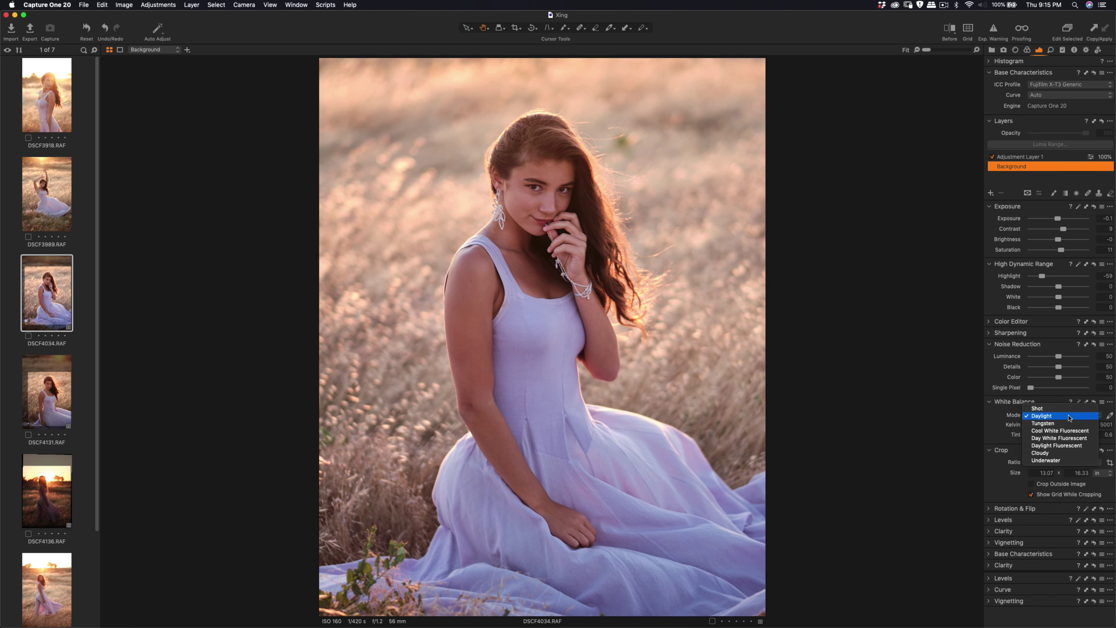
left_click(1058, 423)
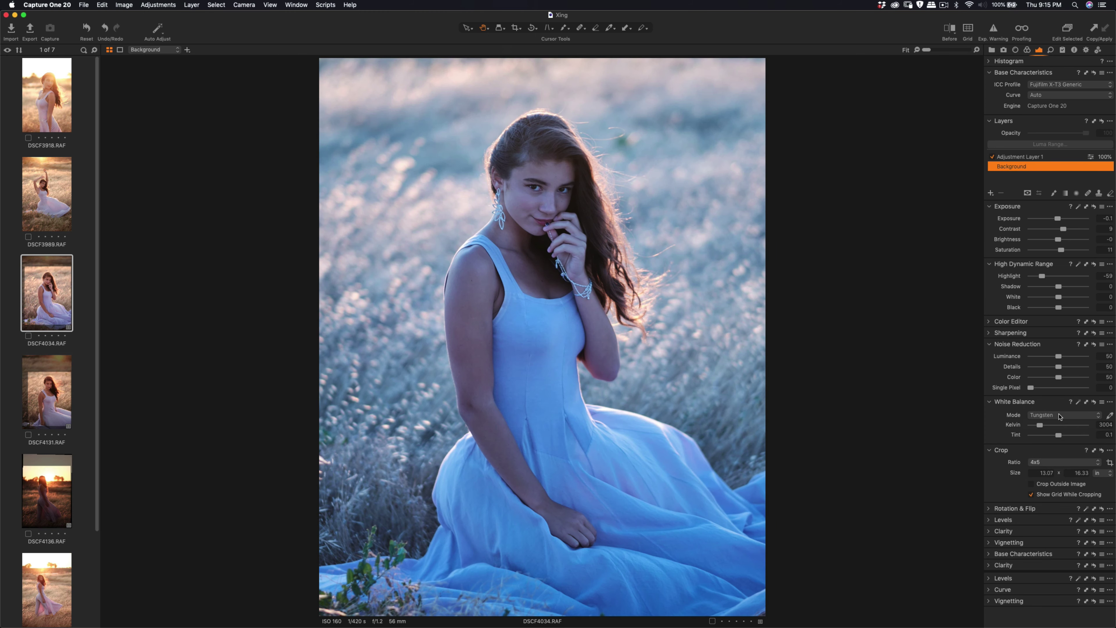
left_click(1059, 417)
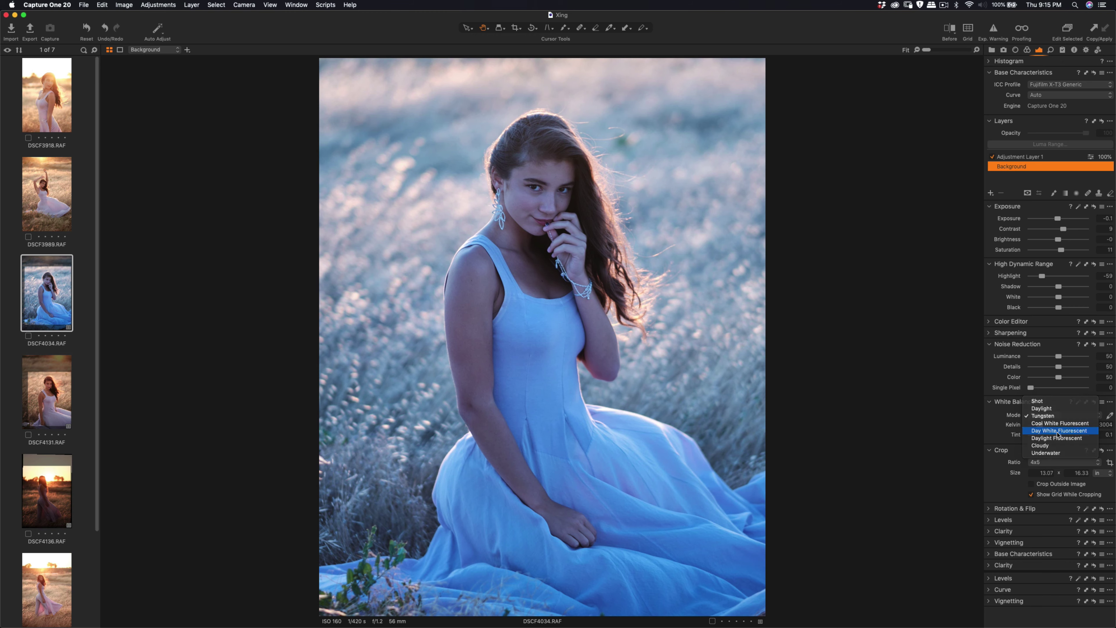
left_click(1057, 431)
left_click(1059, 416)
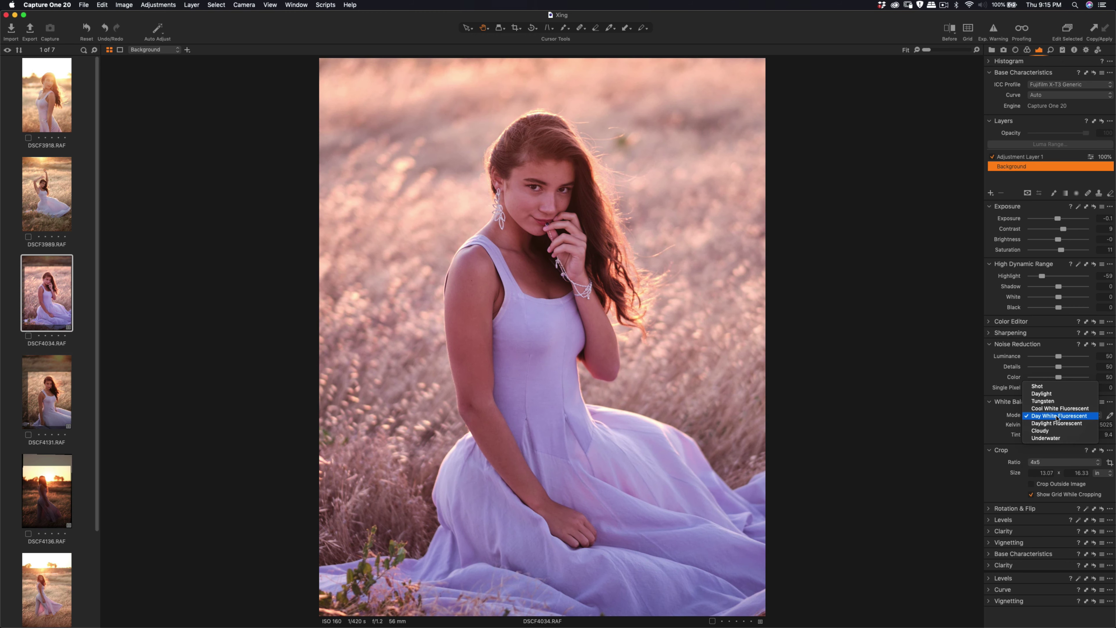
left_click(1055, 432)
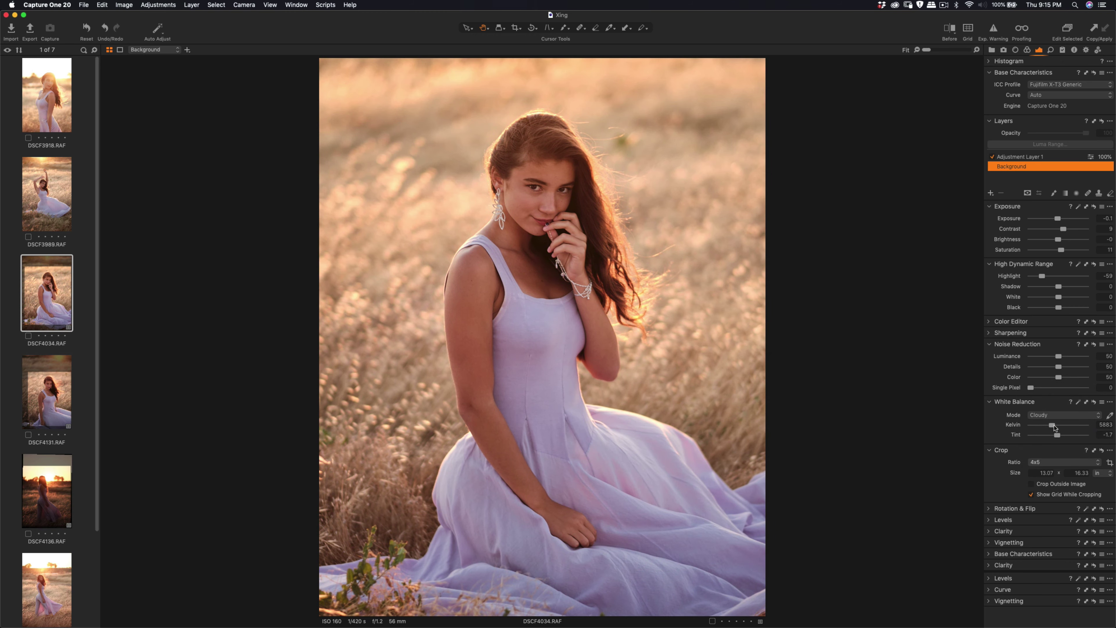
left_click(1059, 418)
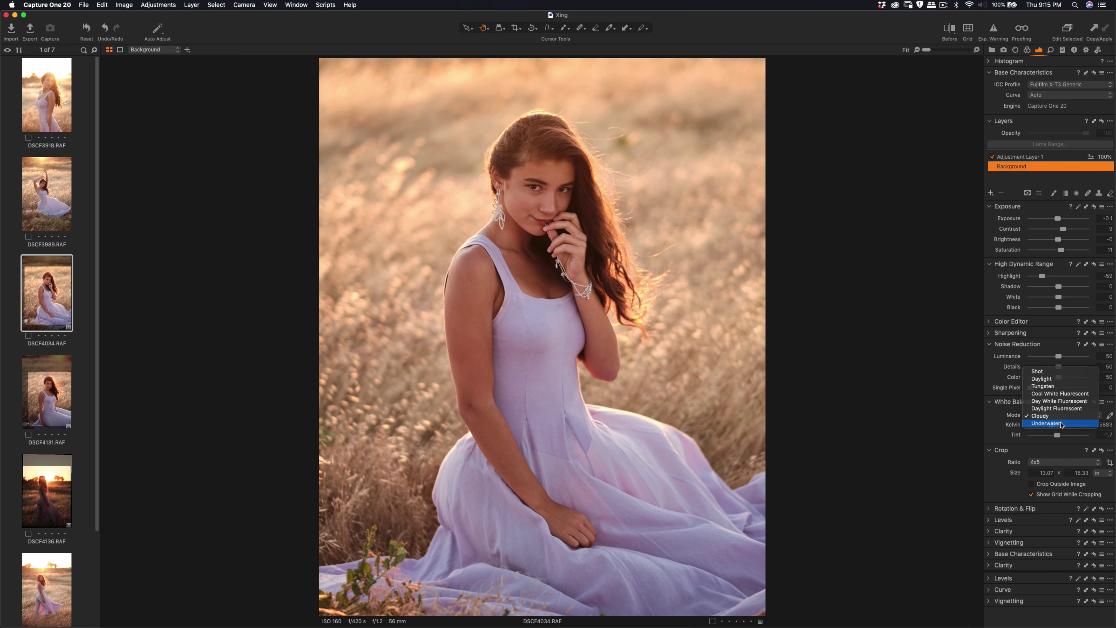
left_click(1060, 422)
left_click(1064, 420)
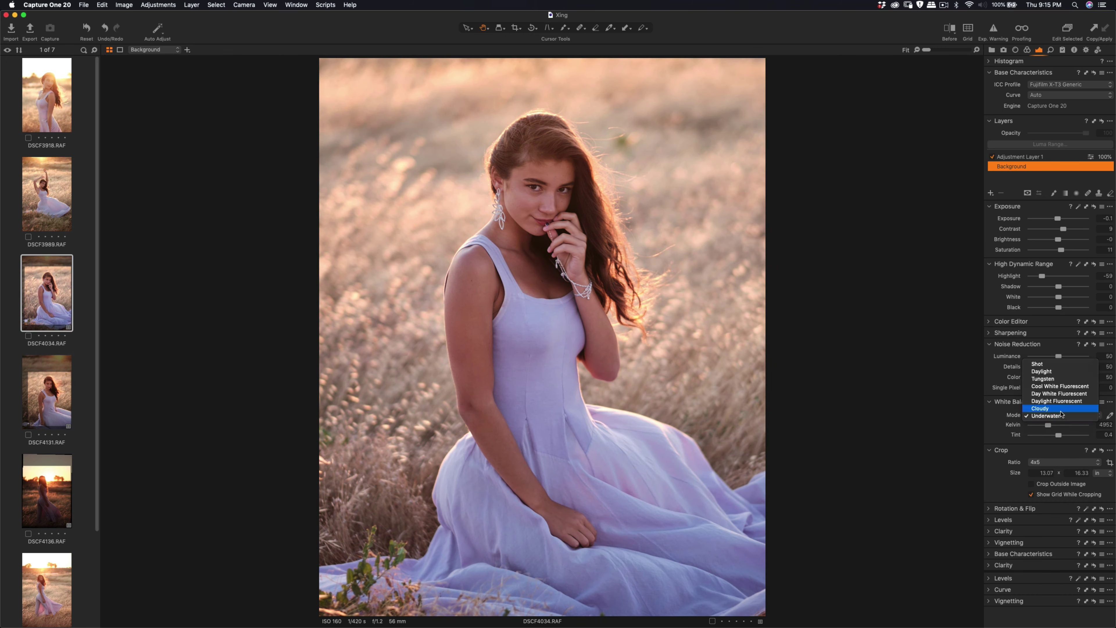
left_click(1063, 408)
left_click(1063, 418)
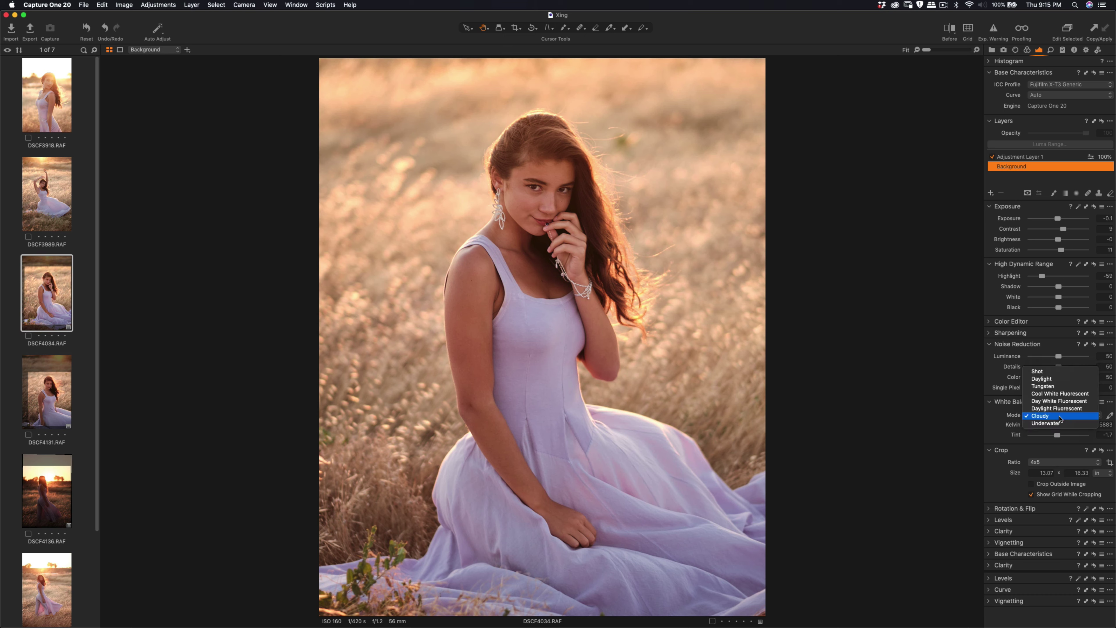
left_click(1052, 374)
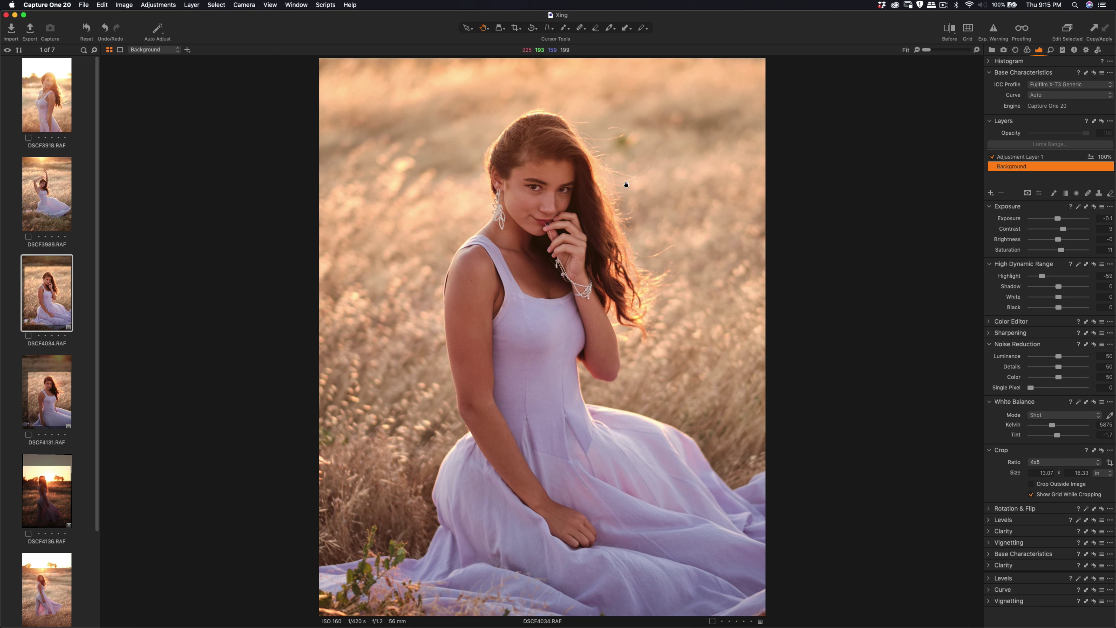
left_click_drag(544, 208, 551, 199)
left_click(1019, 158)
left_click(1019, 167)
- Open photo DSCF4149 and add a new adjustment layer named Sharpness
scroll(48, 511, "down", 5)
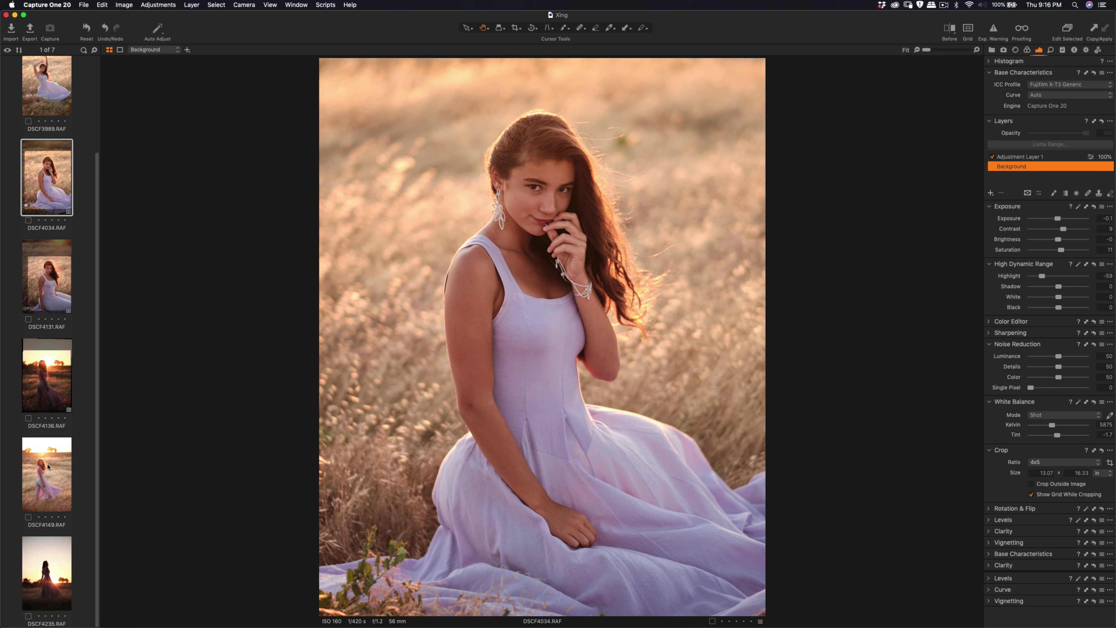
left_click(45, 488)
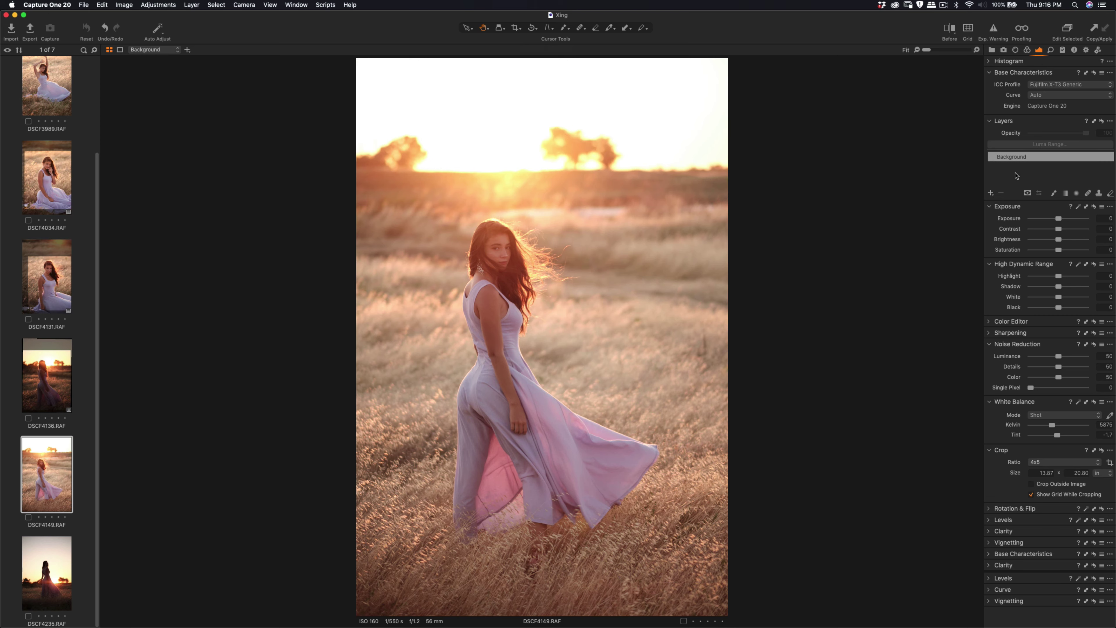
left_click(499, 264)
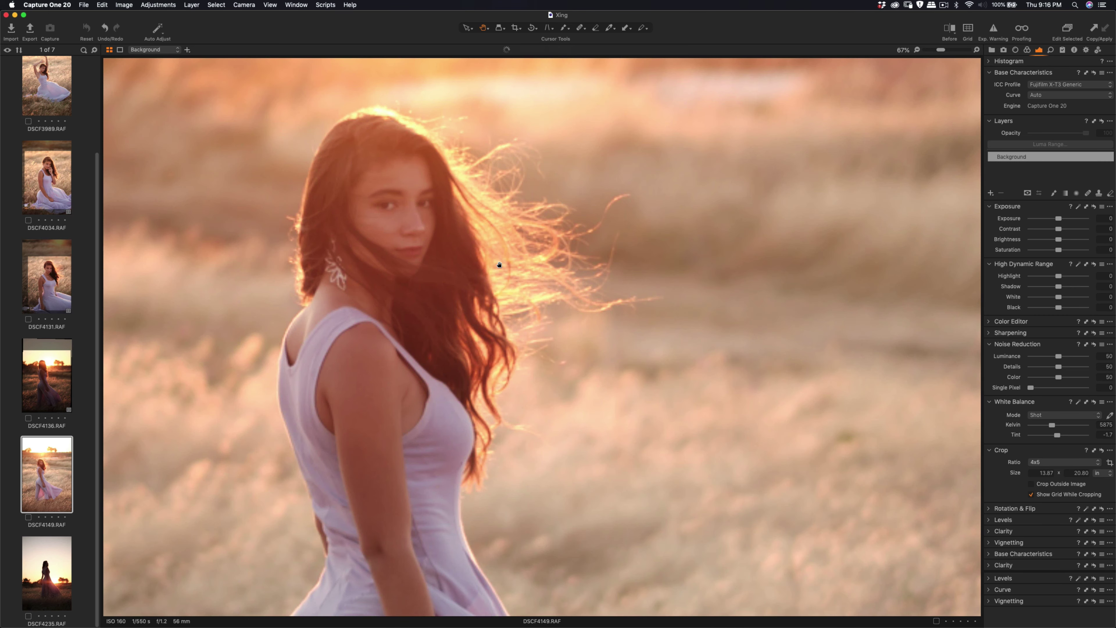
left_click_drag(422, 229, 526, 216)
left_click(562, 245)
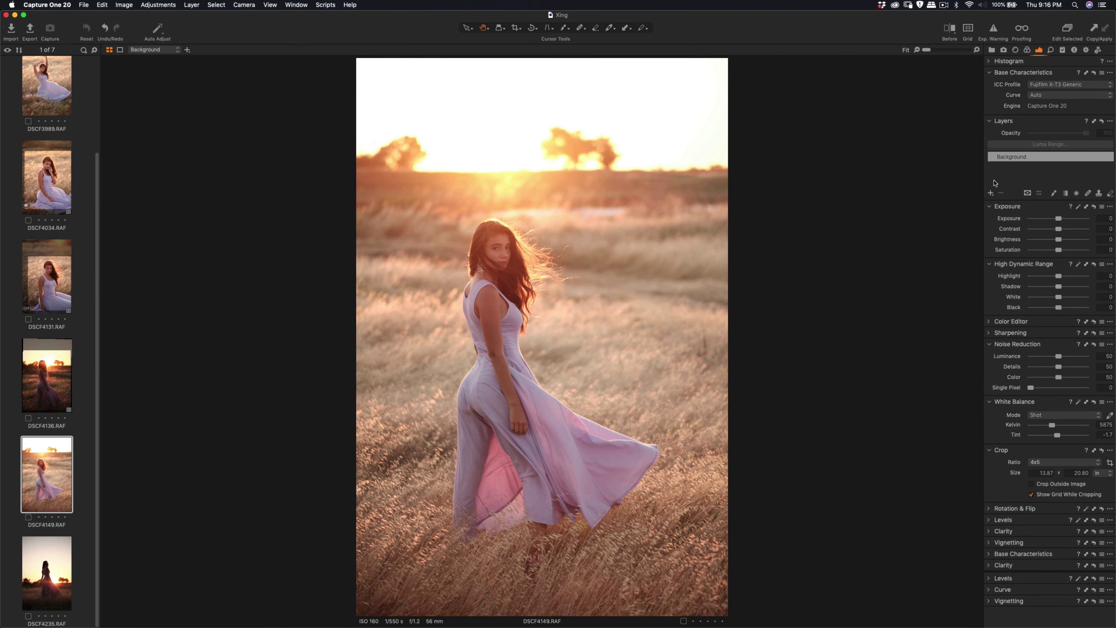
left_click(990, 192)
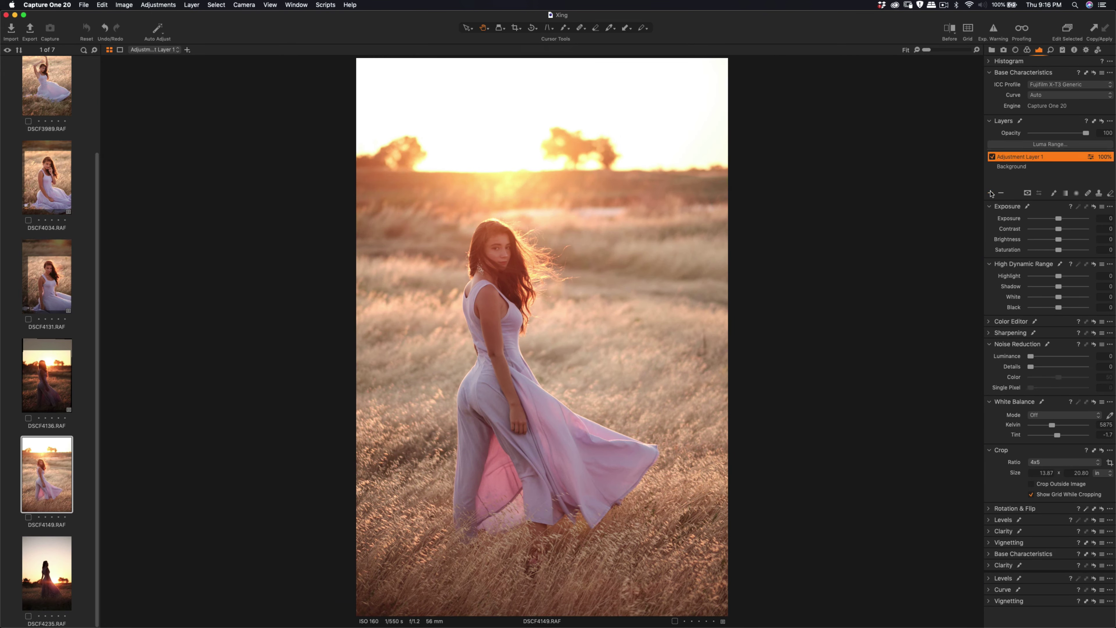
double_click(1007, 161)
type("Sharp")
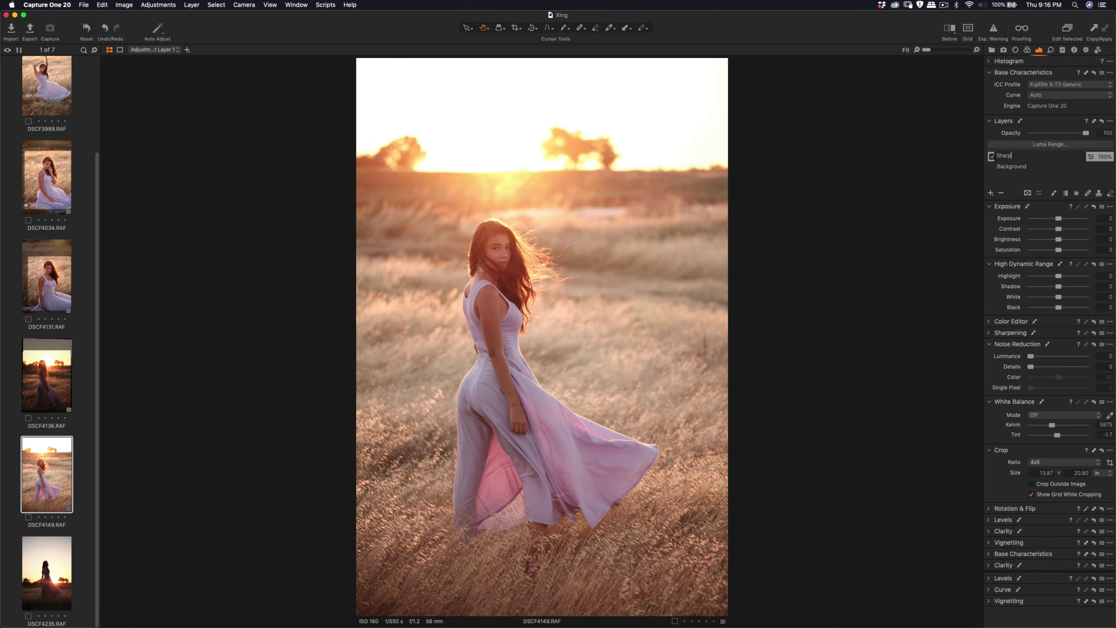
type("ness")
key("Return")
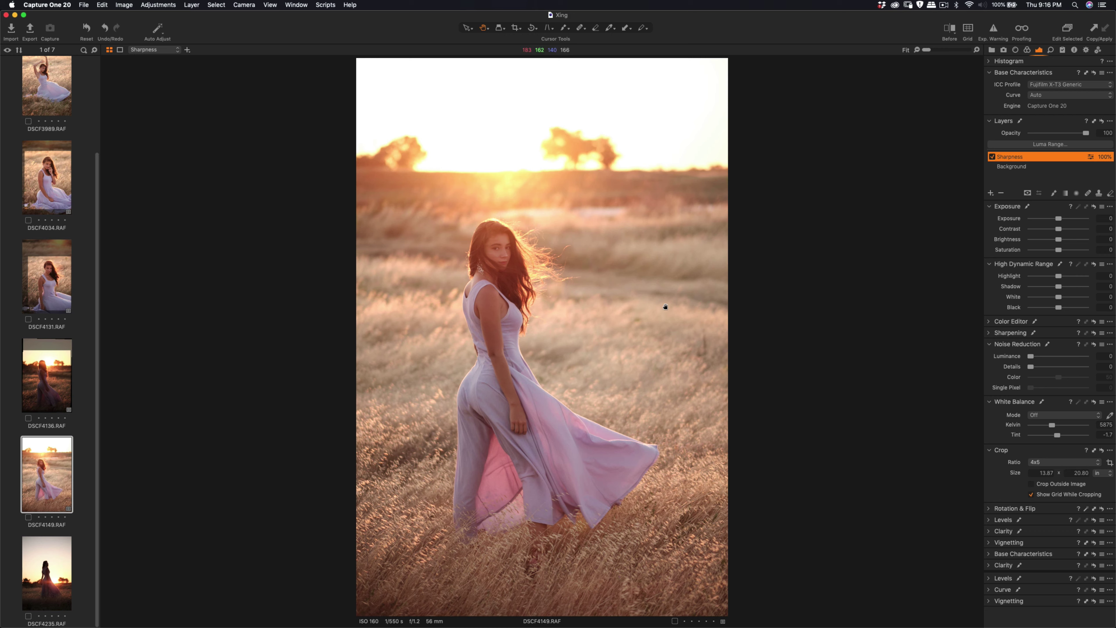
- Brush a mask over the woman and her dress on the Sharpness layer, and erase the spill along her back
left_click(569, 30)
mouse_move(494, 246)
left_mouse_down()
mouse_move(503, 281)
mouse_move(488, 249)
mouse_move(483, 386)
mouse_move(466, 431)
mouse_move(483, 364)
mouse_move(472, 453)
mouse_move(519, 435)
mouse_move(543, 523)
mouse_move(474, 475)
mouse_move(514, 396)
mouse_move(646, 453)
mouse_move(593, 484)
mouse_move(613, 465)
mouse_move(626, 481)
mouse_move(591, 510)
mouse_move(585, 451)
mouse_move(551, 483)
mouse_move(523, 472)
mouse_move(488, 511)
mouse_move(513, 366)
mouse_move(503, 299)
mouse_move(526, 377)
mouse_move(464, 307)
mouse_move(472, 282)
mouse_move(464, 392)
mouse_move(472, 398)
mouse_move(494, 280)
mouse_move(490, 238)
left_mouse_up()
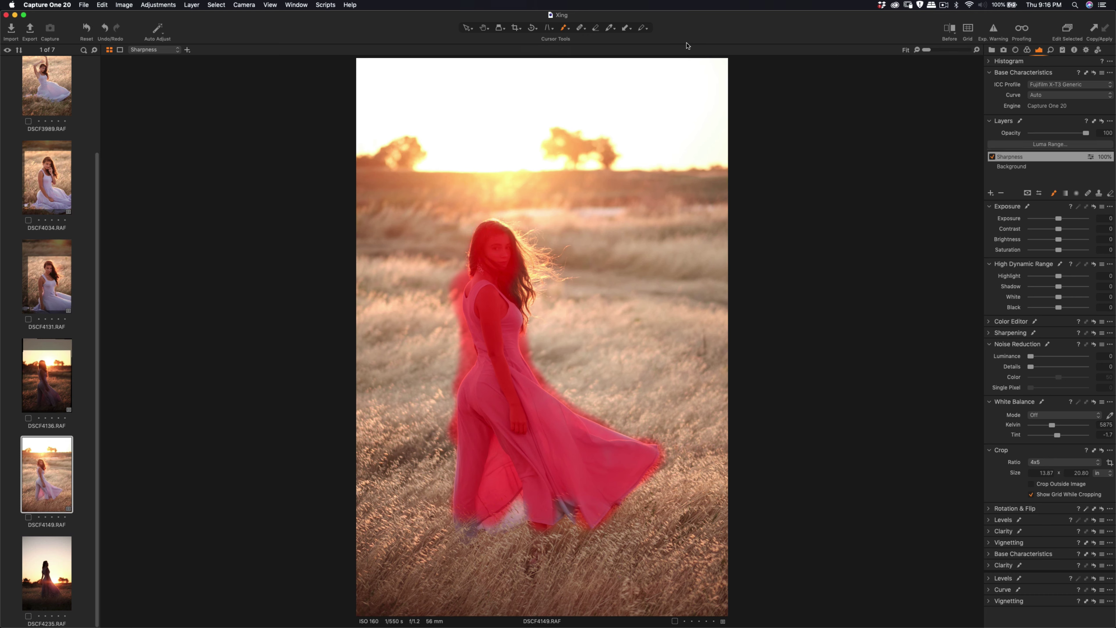
left_click(598, 29)
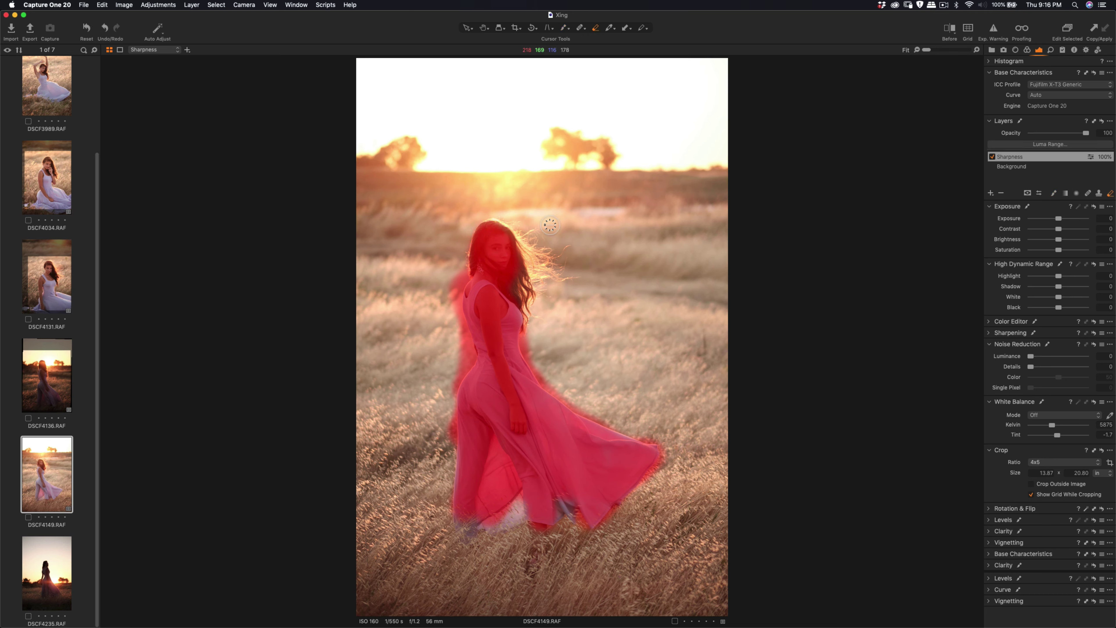
right_click(471, 290)
mouse_move(466, 282)
left_mouse_down()
mouse_move(476, 282)
mouse_move(456, 299)
mouse_move(479, 356)
mouse_move(461, 459)
left_mouse_up()
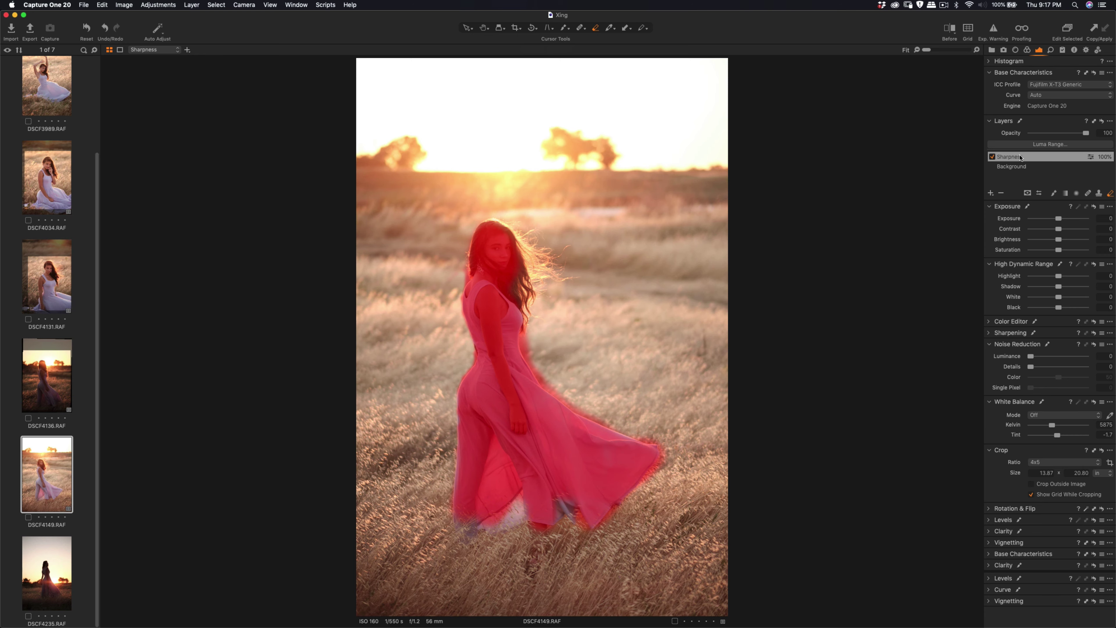
- Return to the mask brush and slightly increase its size
left_click(566, 28)
right_click(468, 398)
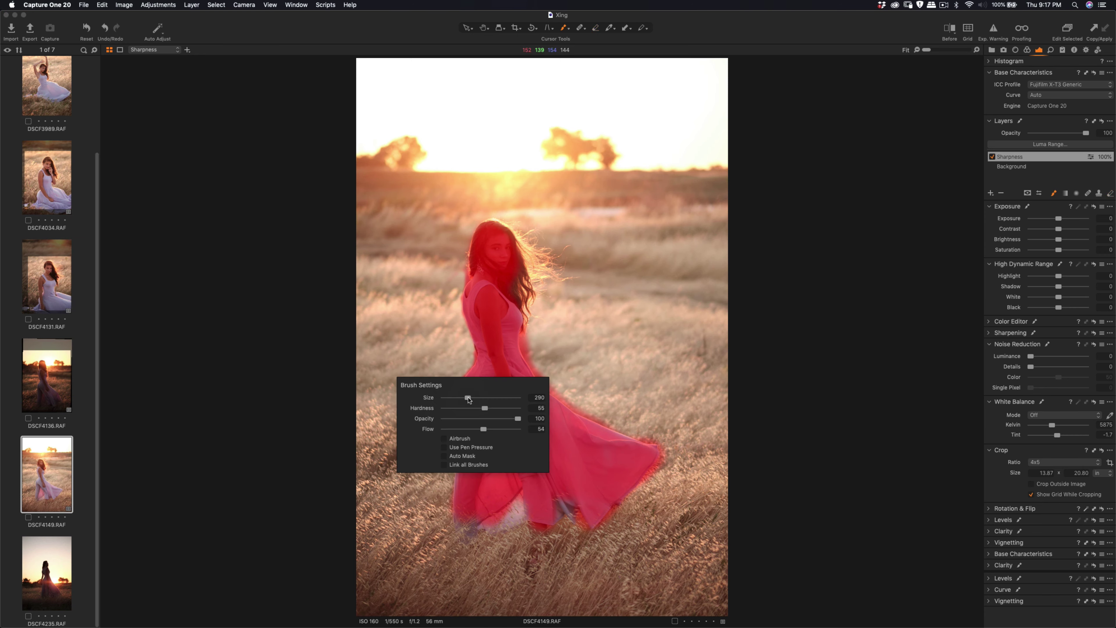
left_click_drag(470, 399, 473, 399)
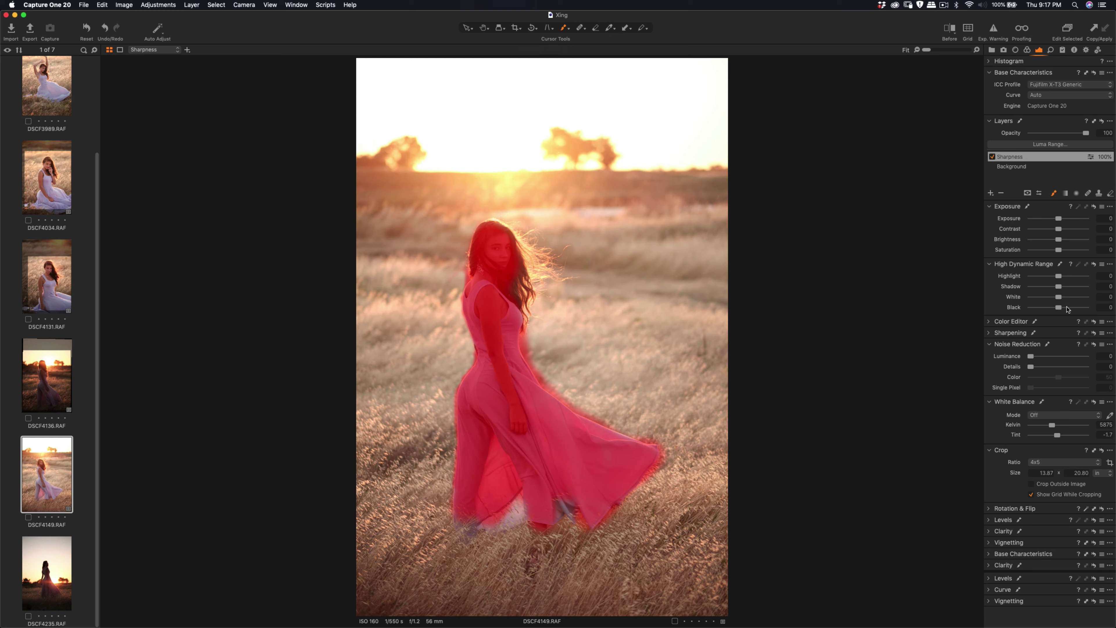
- Set the Sharpness layer's sharpening amount to 354, radius to 0.4 and threshold to 0.3
left_click(1006, 333)
left_click_drag(1030, 347, 1036, 348)
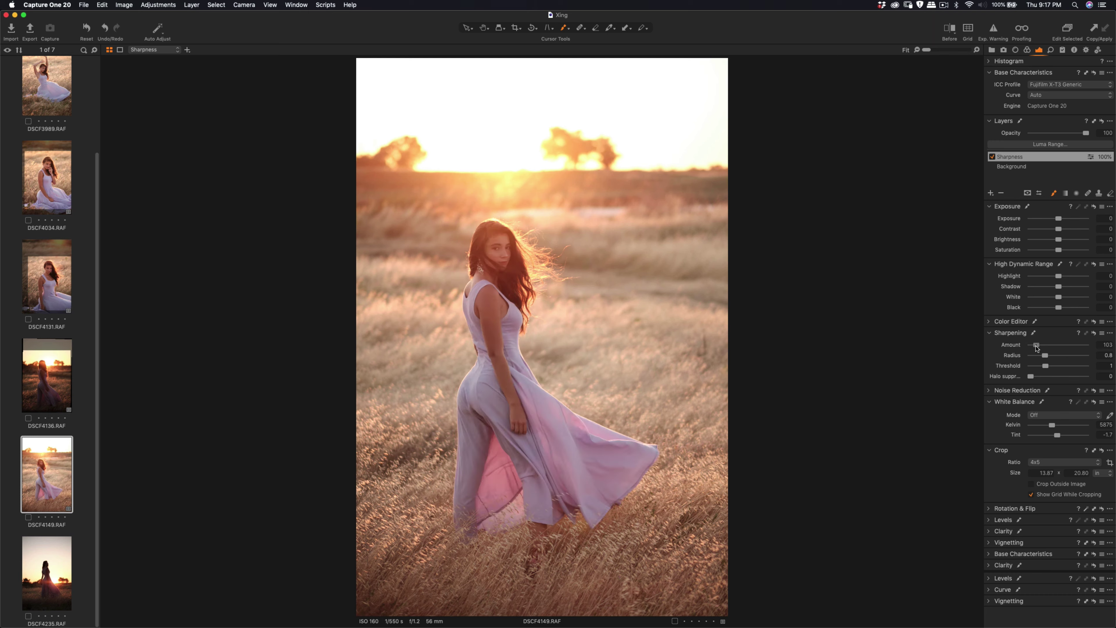
left_click(1037, 347)
left_click_drag(1044, 347, 1036, 368)
left_click_drag(1038, 357, 1045, 347)
left_click(998, 390)
mouse_move(1031, 365)
left_mouse_down()
mouse_move(1063, 369)
mouse_move(1028, 372)
left_mouse_up()
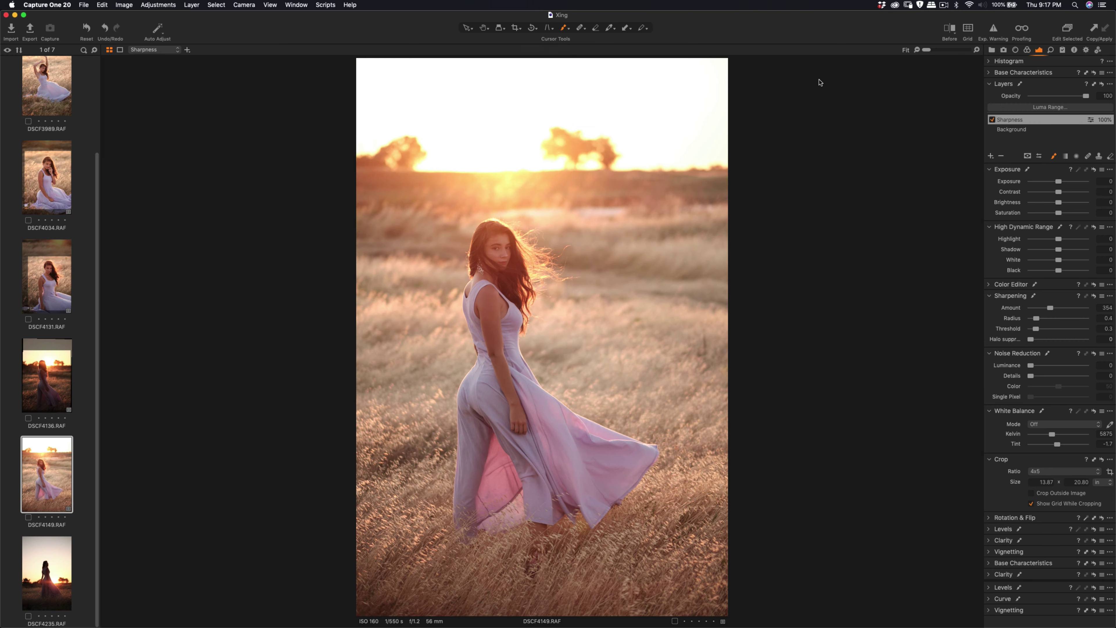
- Compare the woman's face, hair and earring before and after sharpening with the split view
scroll(567, 255, "up", 2)
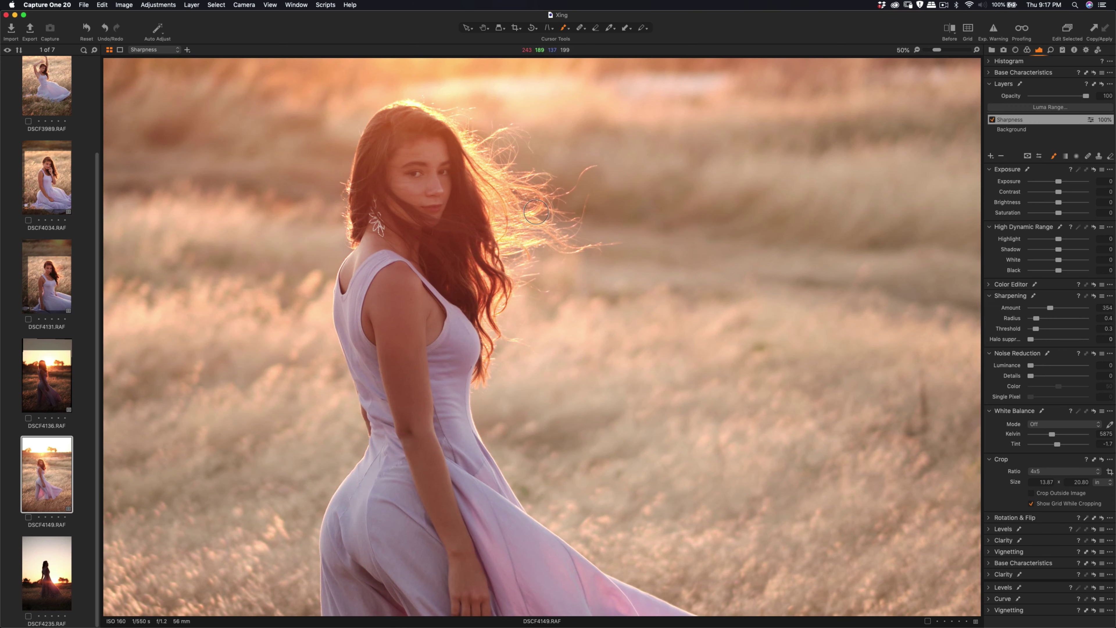
left_click(950, 28)
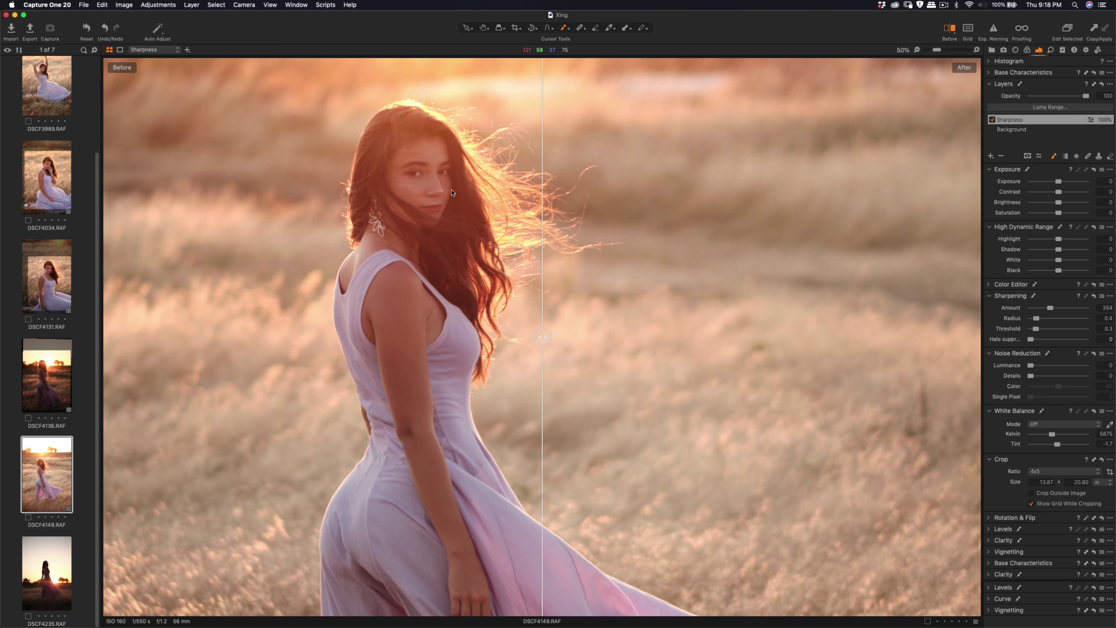
mouse_move(538, 93)
left_mouse_down()
mouse_move(300, 115)
mouse_move(571, 122)
mouse_move(349, 124)
left_mouse_up()
scroll(435, 226, "up", 4)
scroll(434, 227, "down", 2)
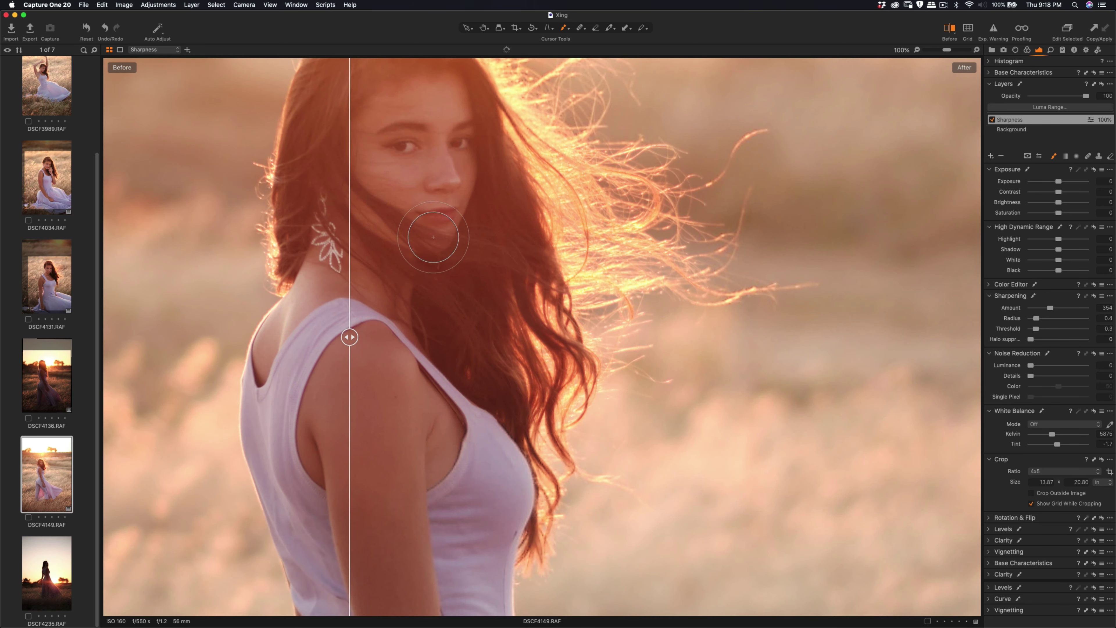
mouse_move(349, 337)
left_mouse_down()
mouse_move(514, 337)
mouse_move(232, 337)
left_mouse_up()
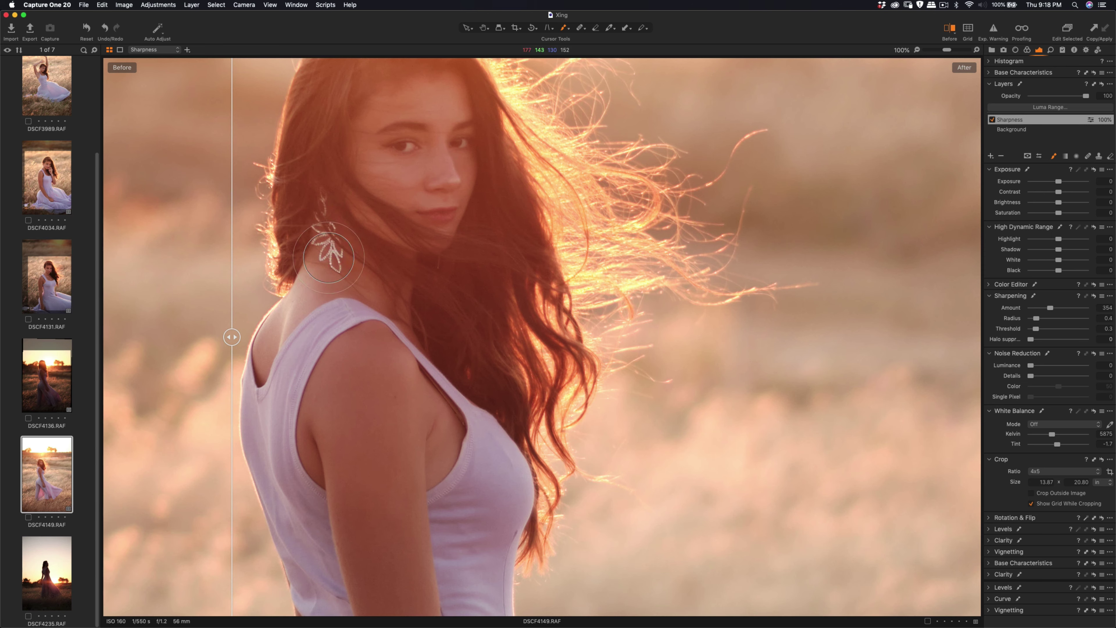
scroll(277, 324, "down", 3)
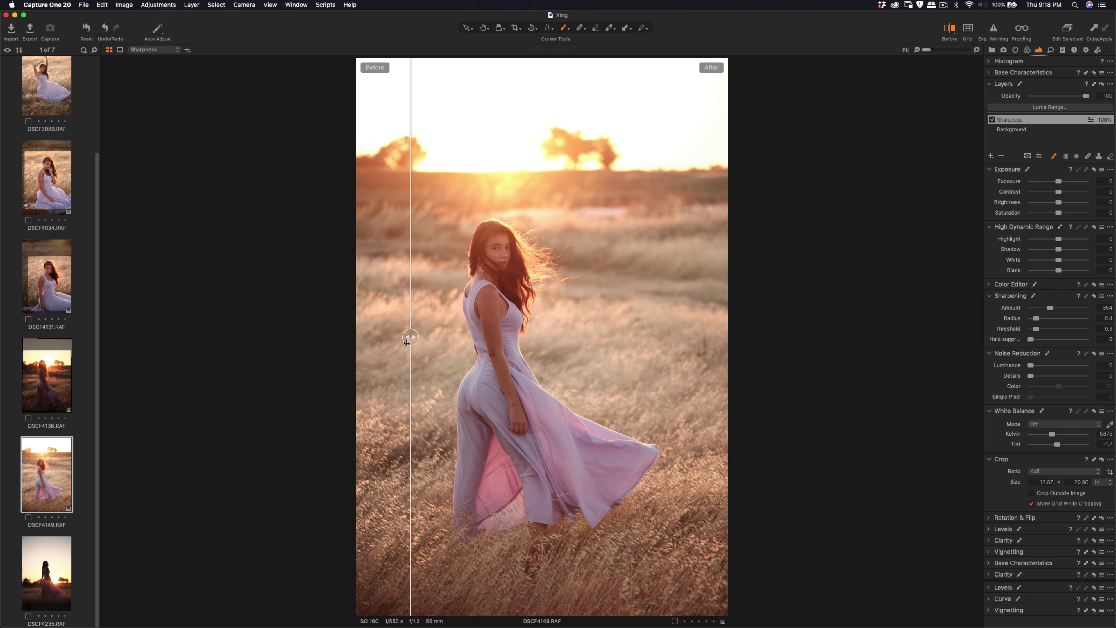
- Check the left part of the portrait before and after sharpening, and turn off the split comparison
mouse_move(410, 337)
left_mouse_down()
mouse_move(561, 337)
mouse_move(417, 342)
left_mouse_up()
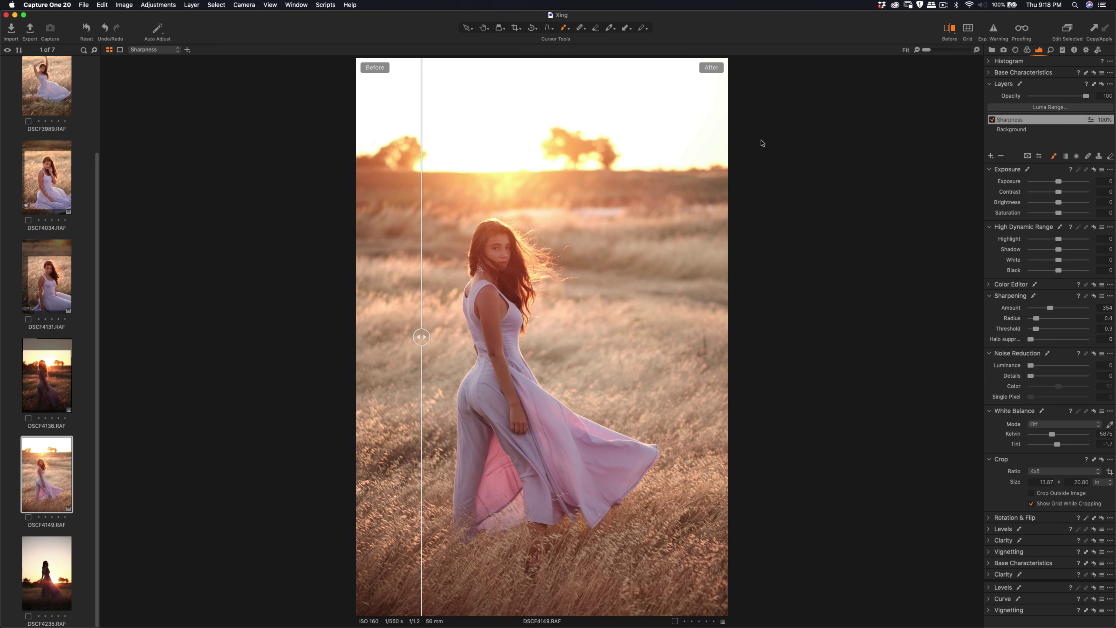
left_click(949, 29)
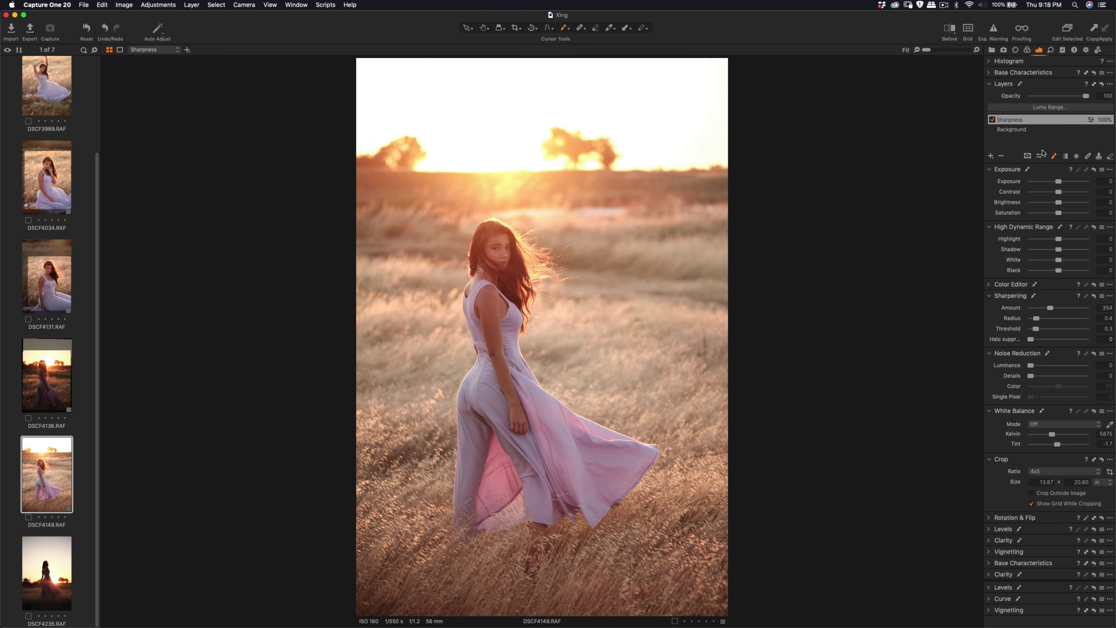
- On the Background layer, set exposure to 0.05, contrast to 9, brightness to -12, highlight to -37 and black to about -38
left_click(1025, 132)
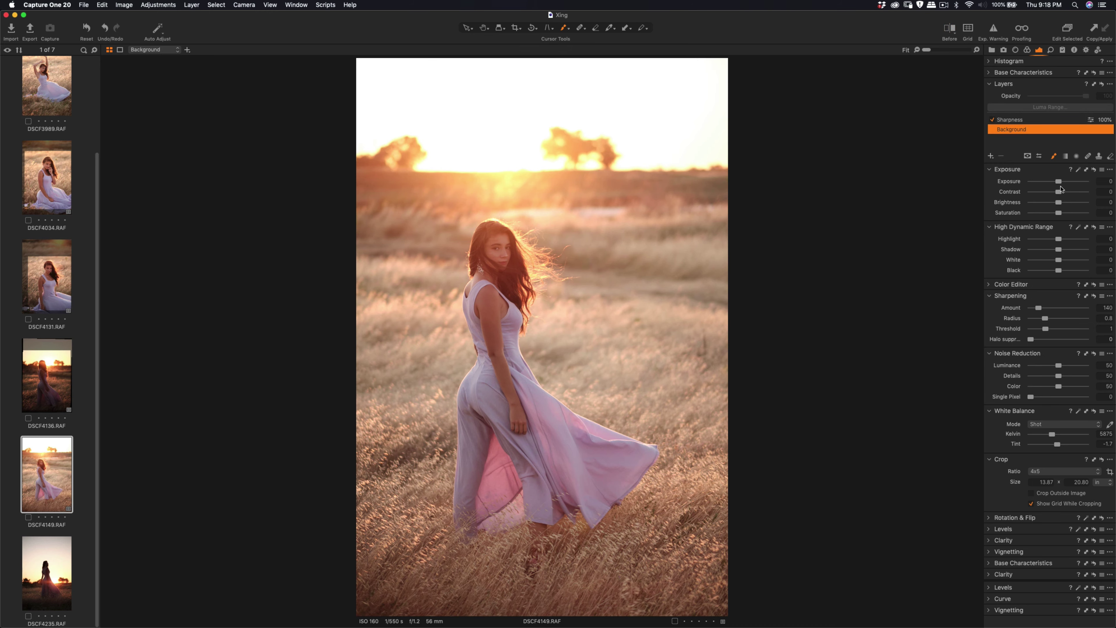
left_click_drag(1060, 185, 1053, 206)
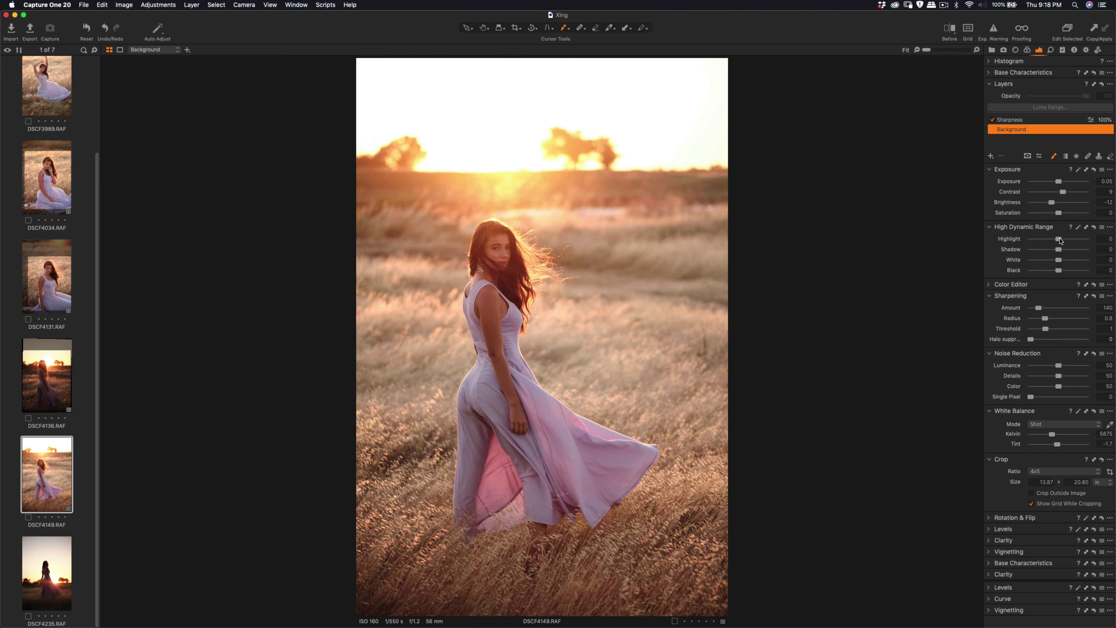
left_click_drag(1059, 239, 1049, 241)
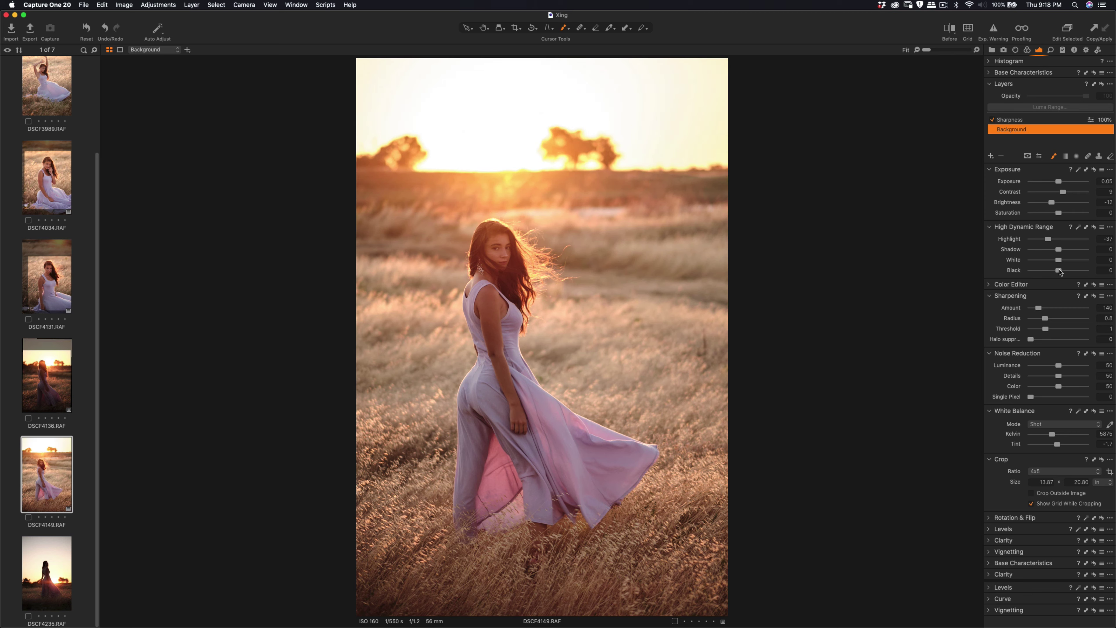
left_click_drag(1059, 272, 1048, 272)
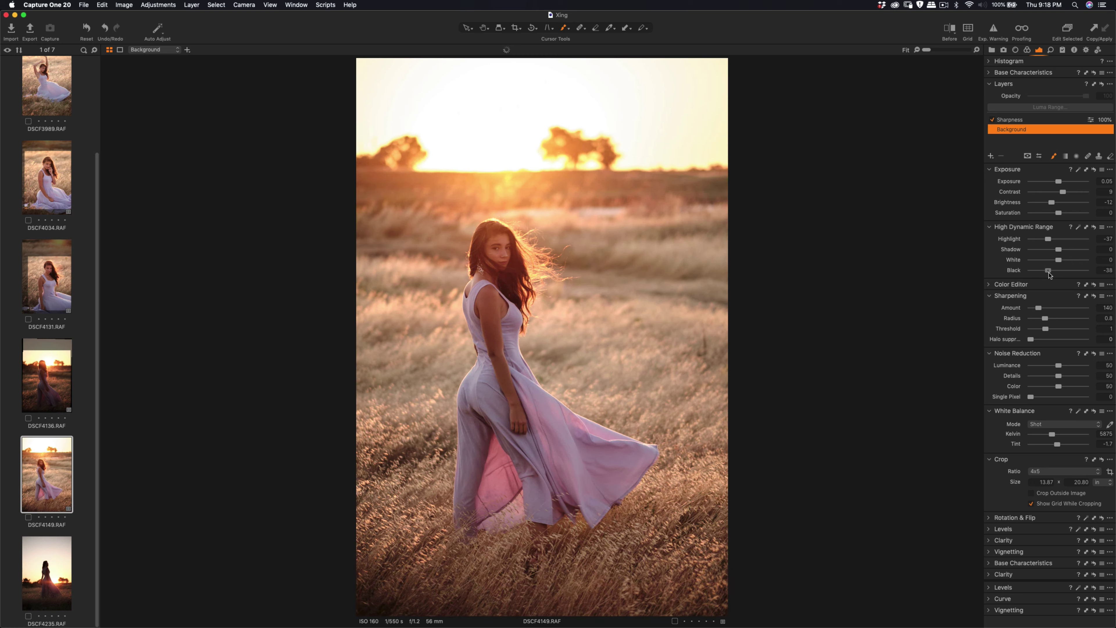
- Crop DSCF4149 to a 4x5 frame of 13.76 × 17.20 in, cutting most of the sky and a strip of foreground grass
left_click(991, 285)
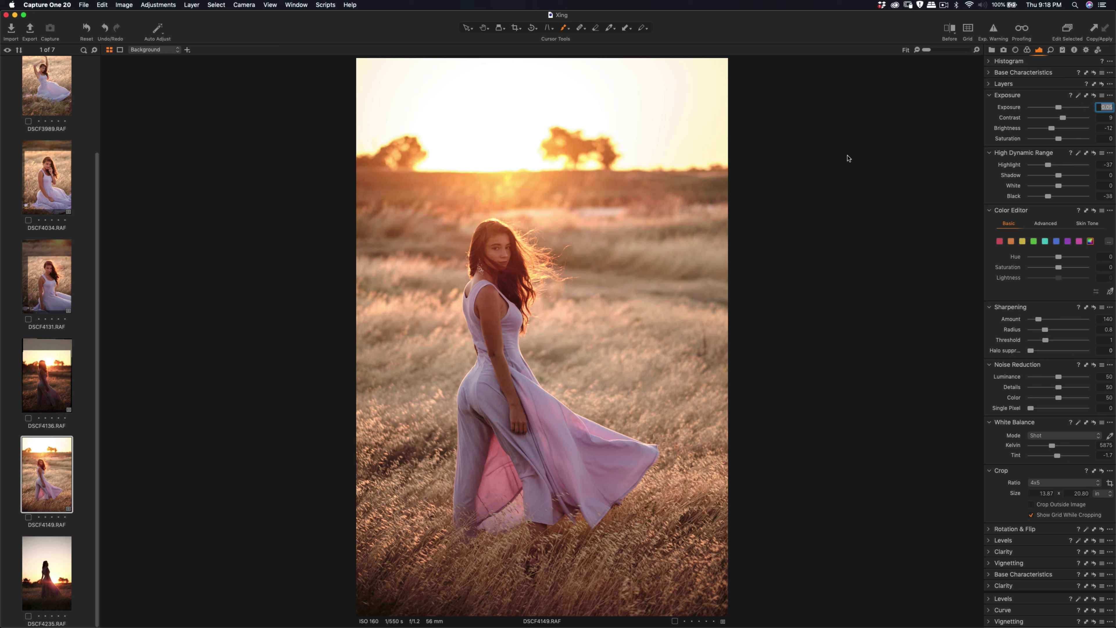
left_click(516, 29)
left_click(725, 60)
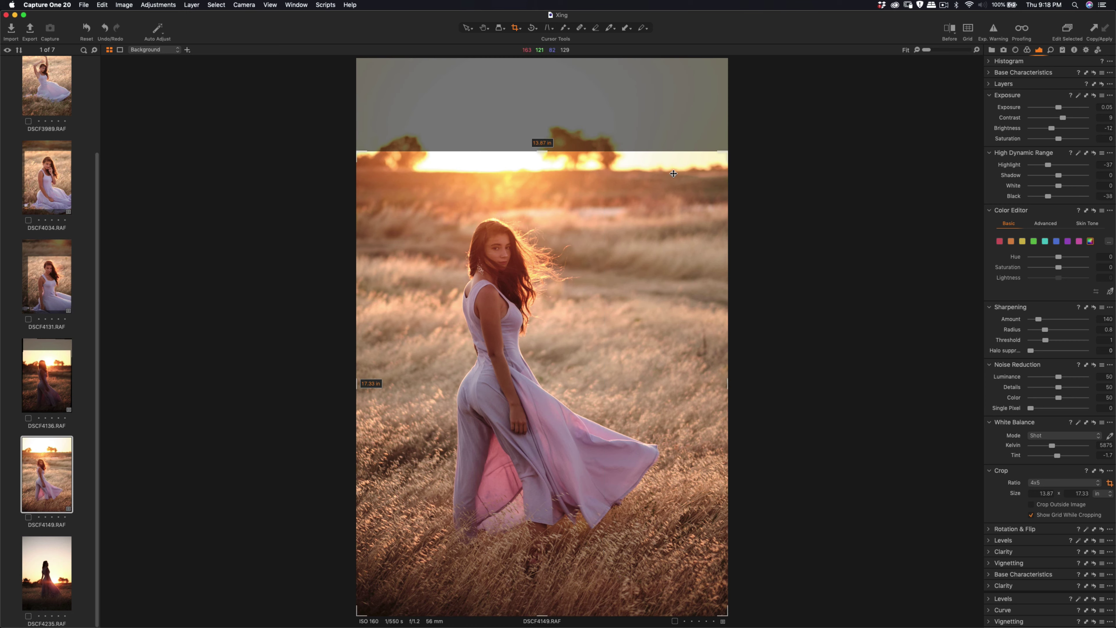
left_click_drag(663, 194, 708, 169)
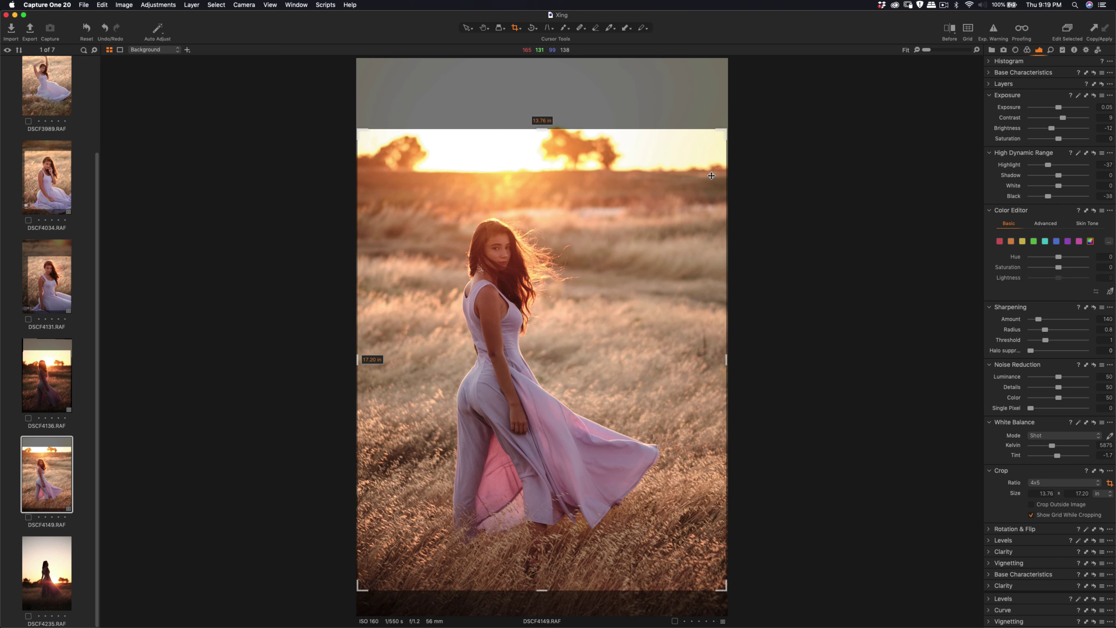
key("h")
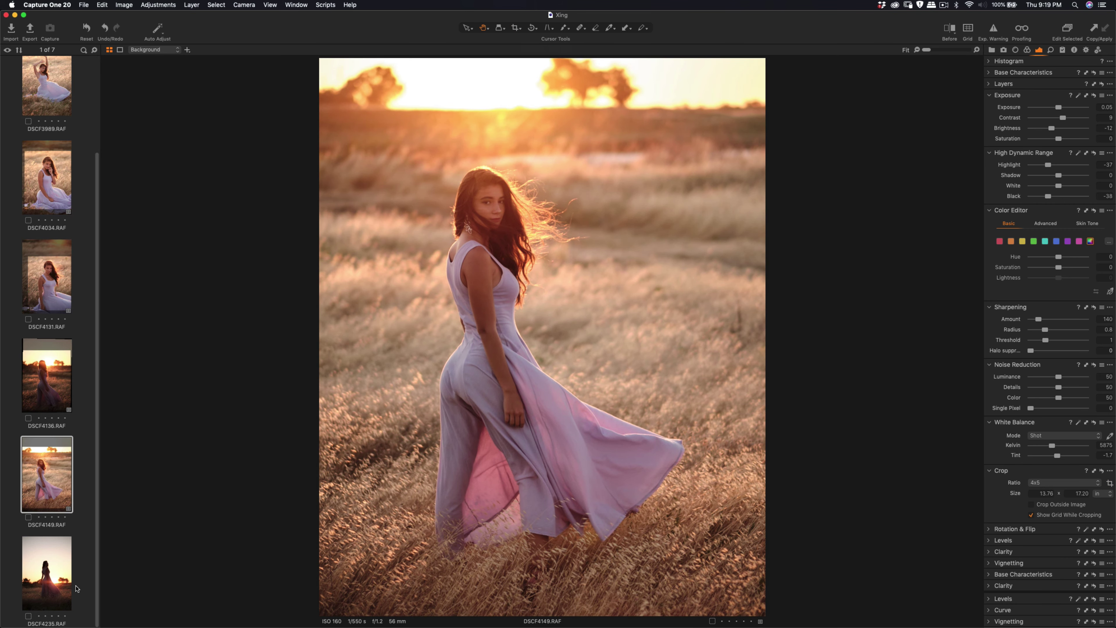
- Open DSCF4235.RAF, check the woman's profile up close, and add a new adjustment layer
left_click(59, 583)
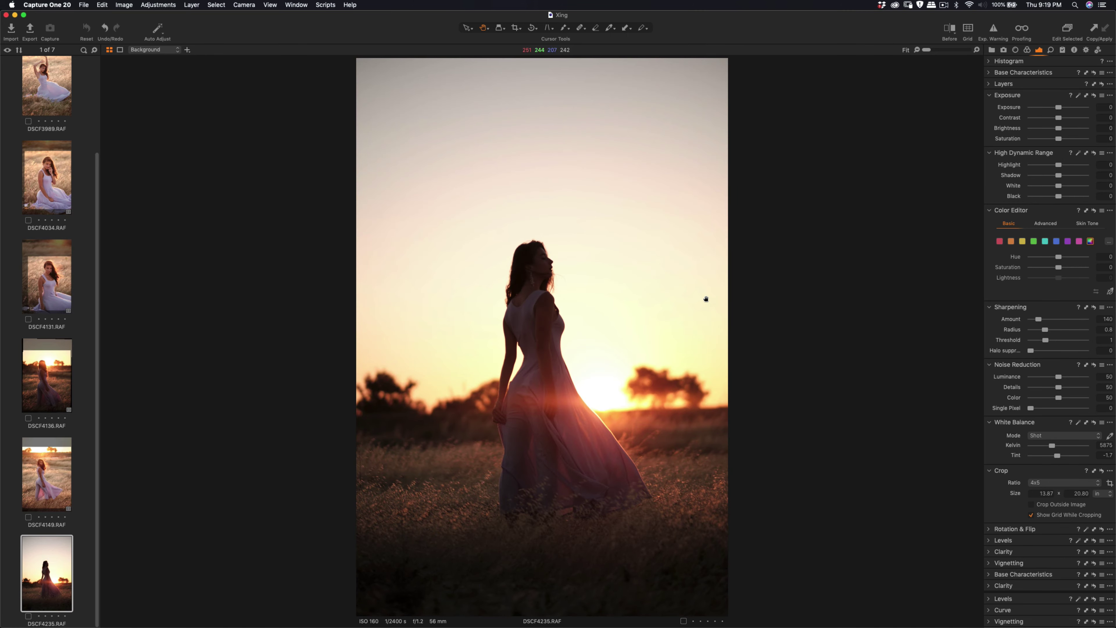
left_click(550, 267)
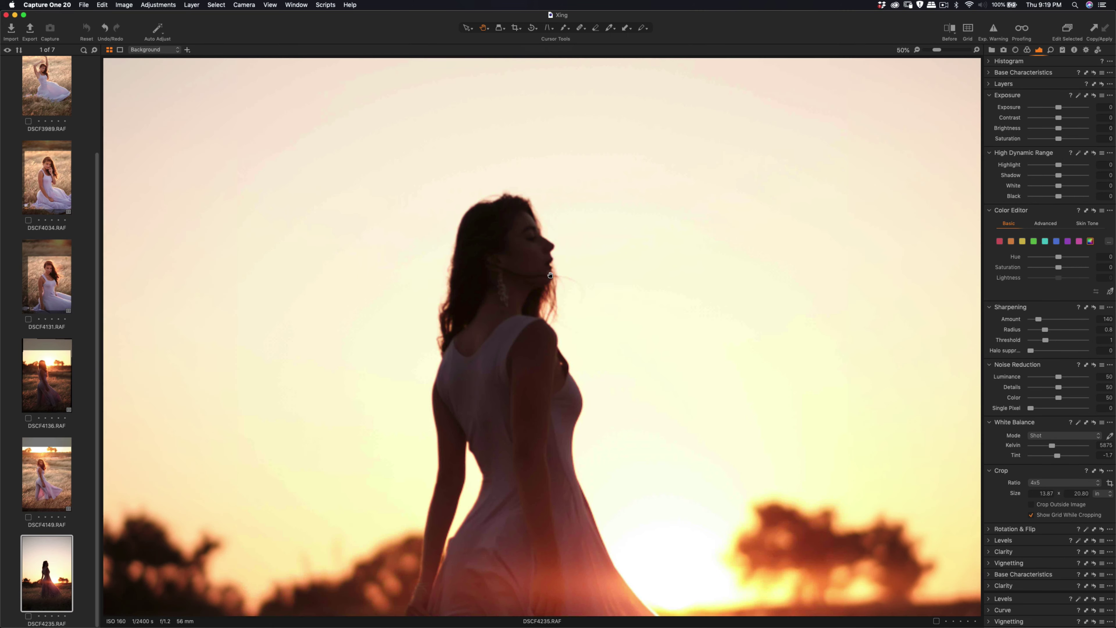
left_click(541, 290)
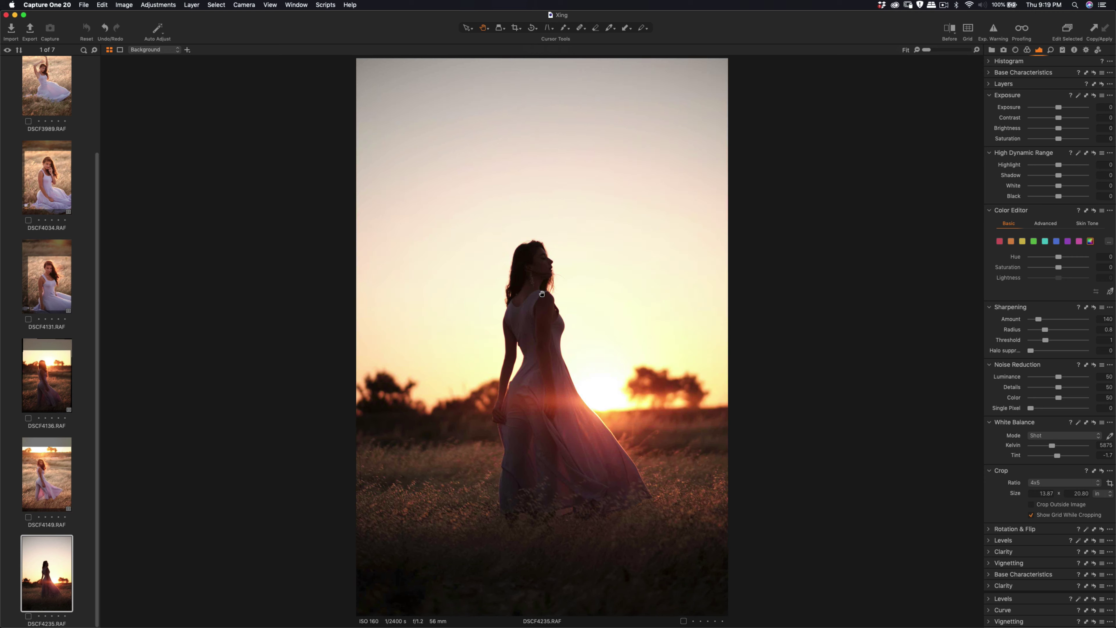
left_click(989, 85)
left_click(990, 156)
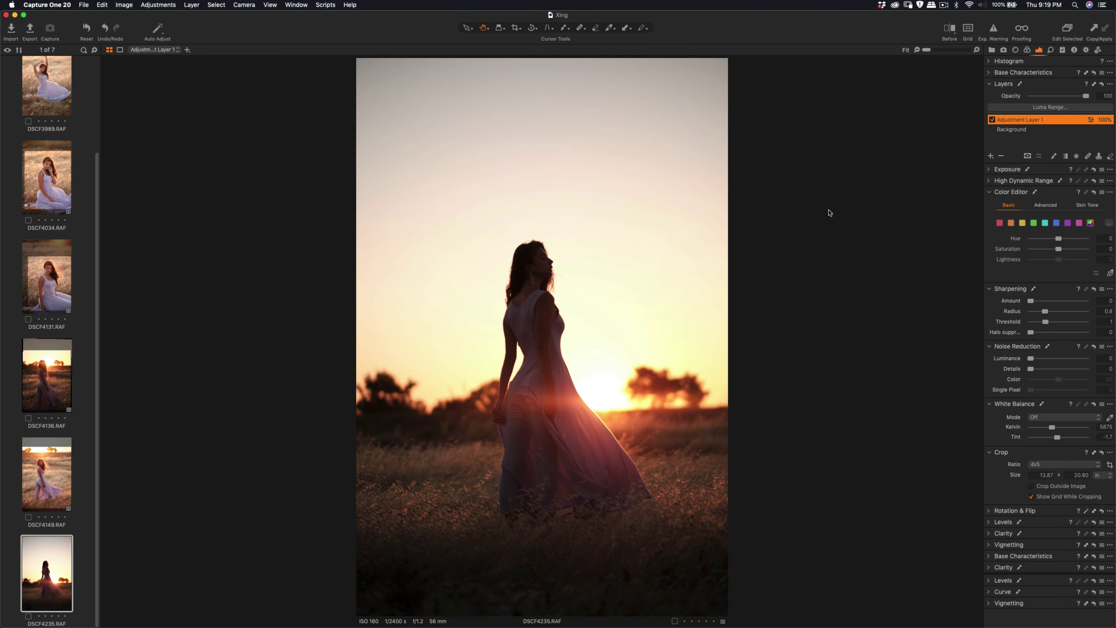
- Brush a mask over the woman's whole figure and dress on the adjustment layer, with the mask overlay shown
left_click(565, 28)
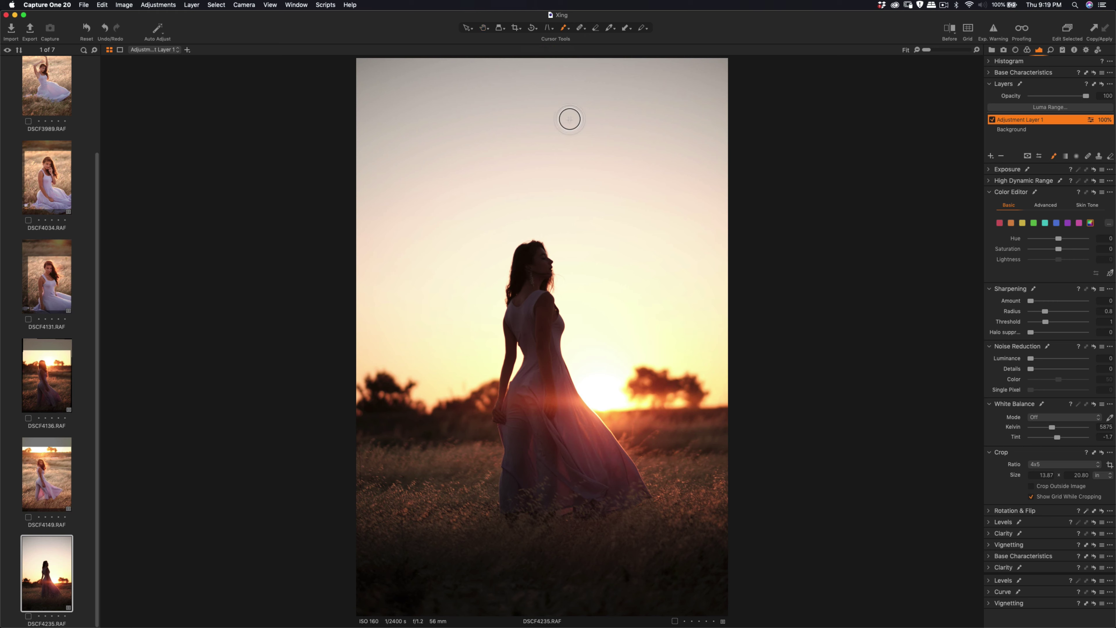
right_click(546, 329)
key("m")
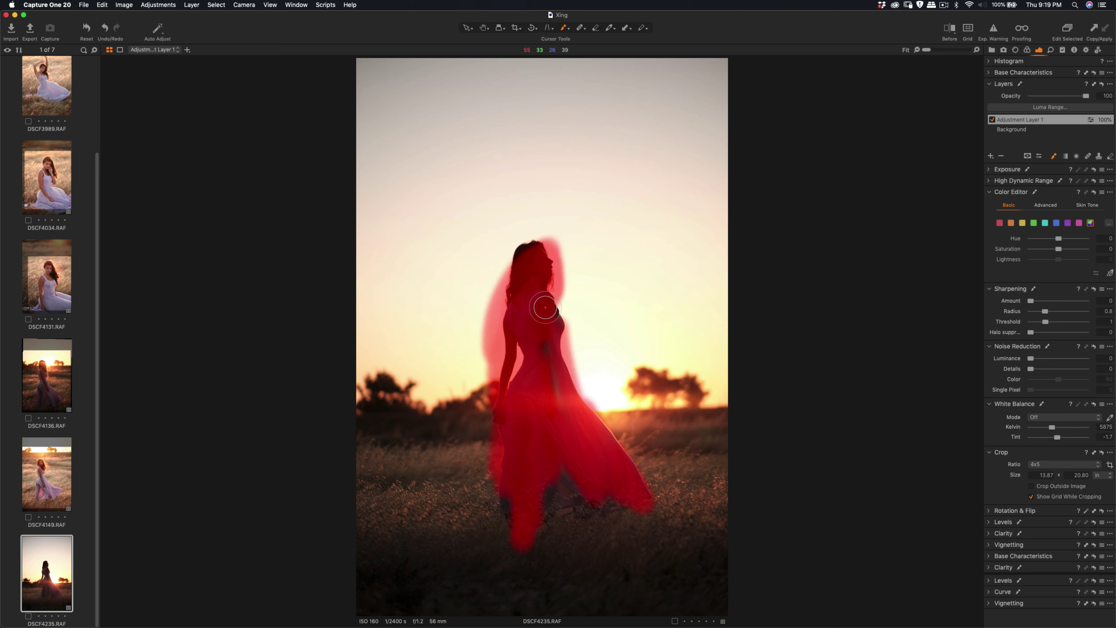
mouse_move(545, 307)
left_mouse_down()
mouse_move(537, 255)
mouse_move(512, 264)
mouse_move(531, 238)
mouse_move(512, 272)
mouse_move(557, 376)
mouse_move(559, 317)
mouse_move(598, 439)
mouse_move(652, 504)
mouse_move(625, 450)
mouse_move(591, 421)
mouse_move(643, 488)
mouse_move(506, 503)
left_mouse_up()
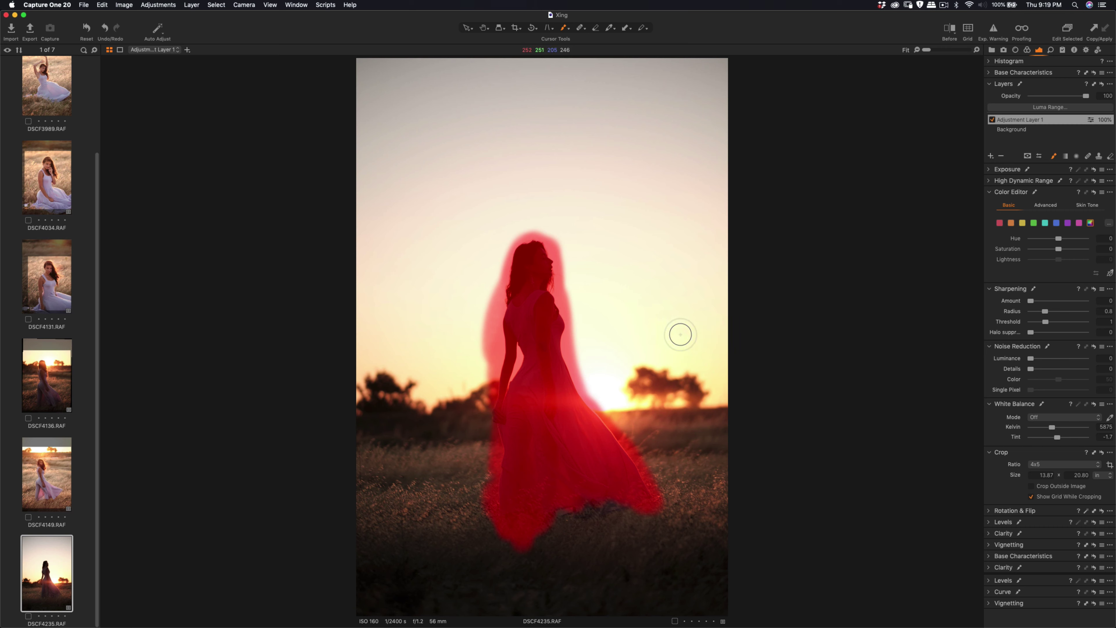
- Hide the mask overlay and set the adjustment layer's sharpening amount to 423, radius to 1.3 and threshold to 0.3
key("m")
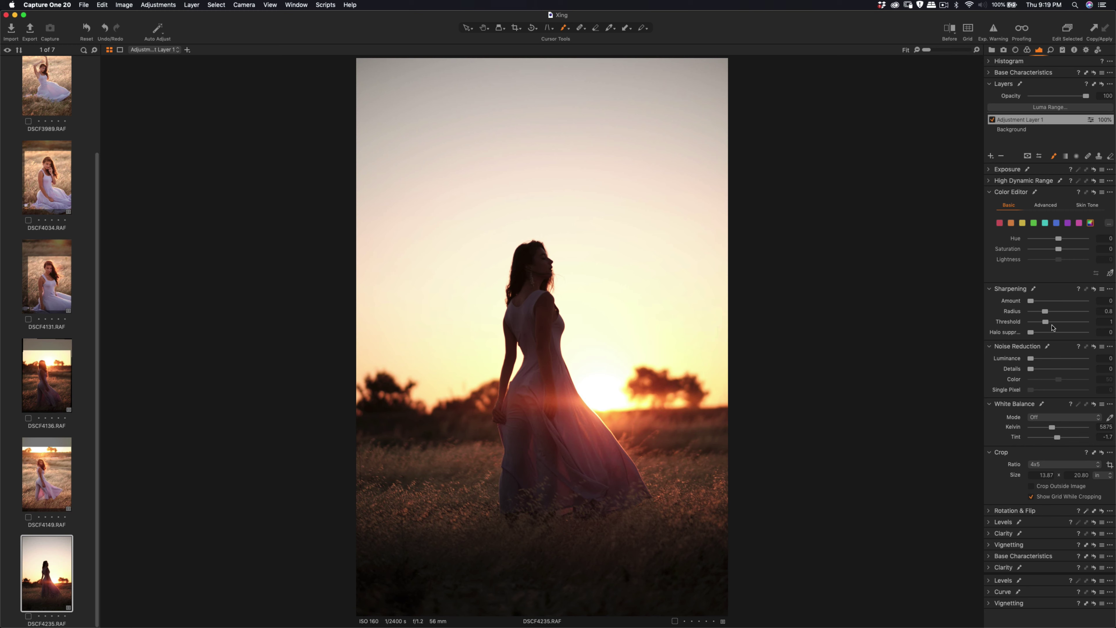
mouse_move(1033, 301)
left_mouse_down()
mouse_move(1069, 309)
mouse_move(1036, 322)
left_mouse_up()
- Compare the silhouetted woman before and after sharpening with the split view, including at 33% zoom
left_click(945, 29)
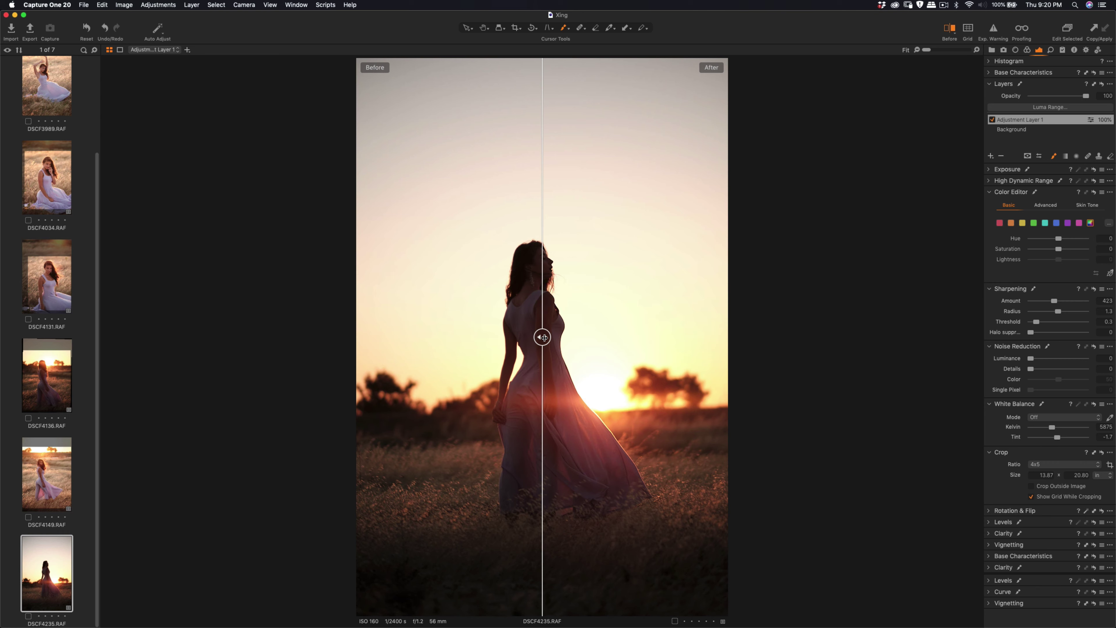
left_click_drag(542, 335, 423, 352)
key("super+plus")
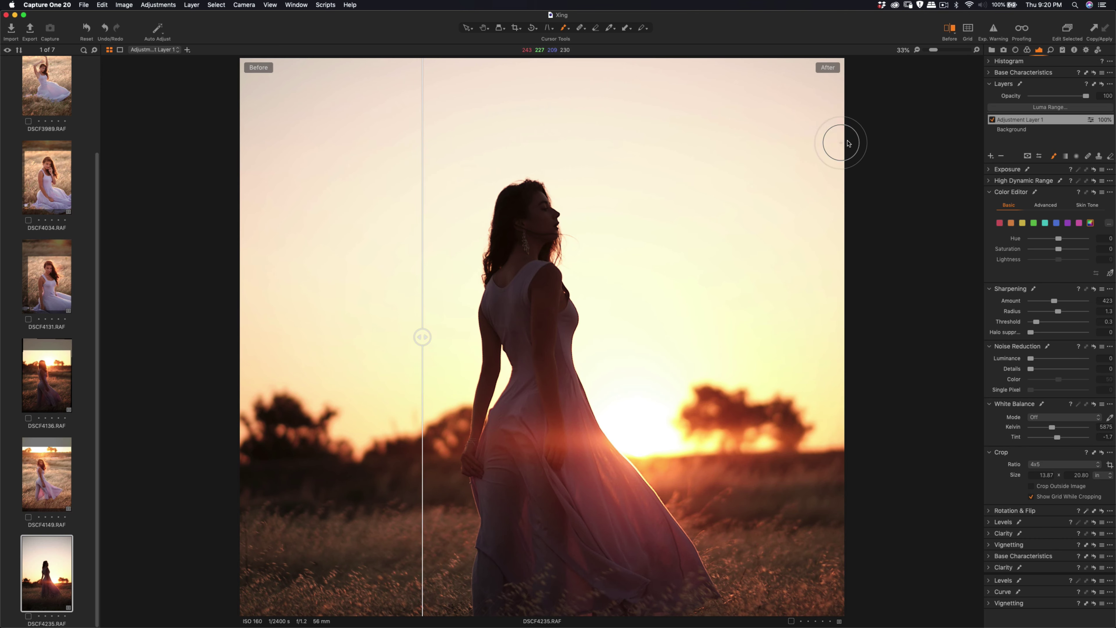
left_click(948, 28)
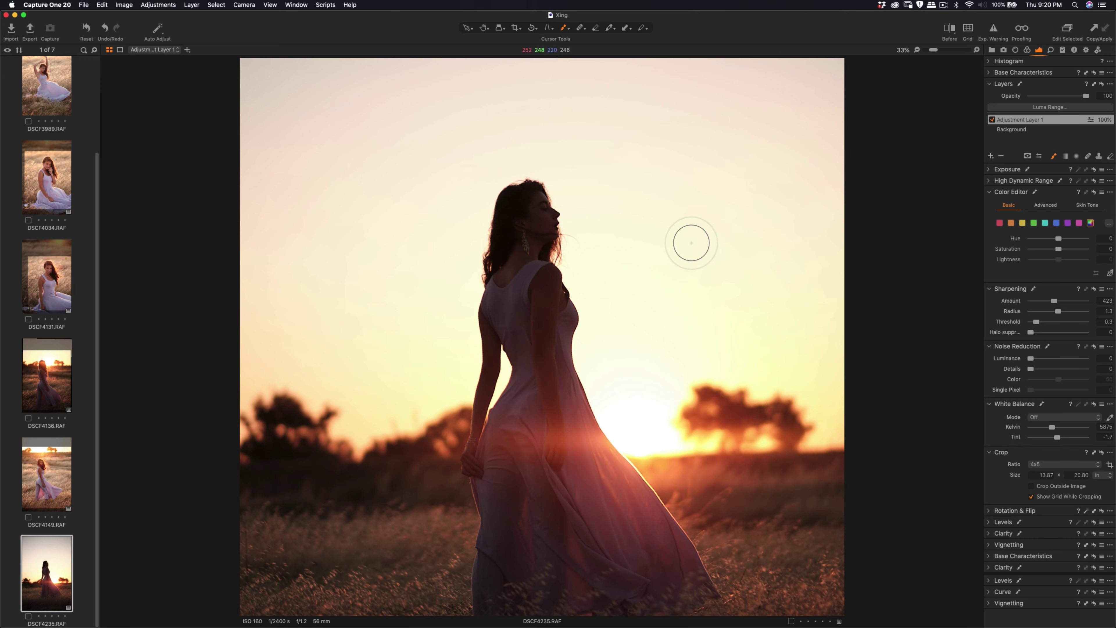
key("super+0")
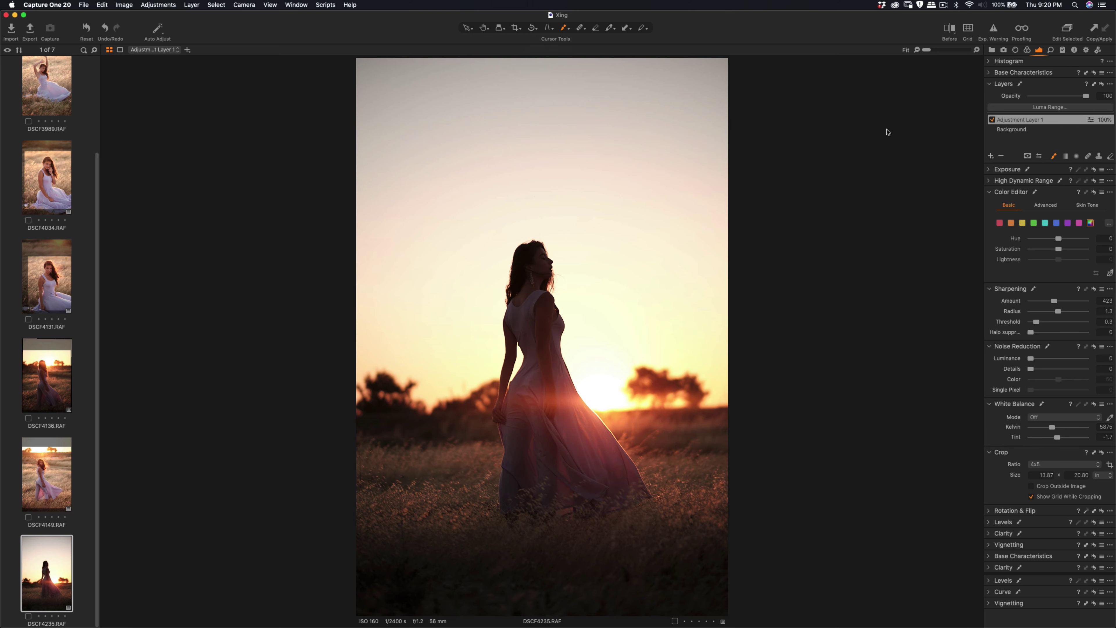
- Crop DSCF4235 to a 4x5 frame of 12.71 × 15.89 in around the woman, removing much of the upper sky
left_click(517, 27)
left_click(707, 87)
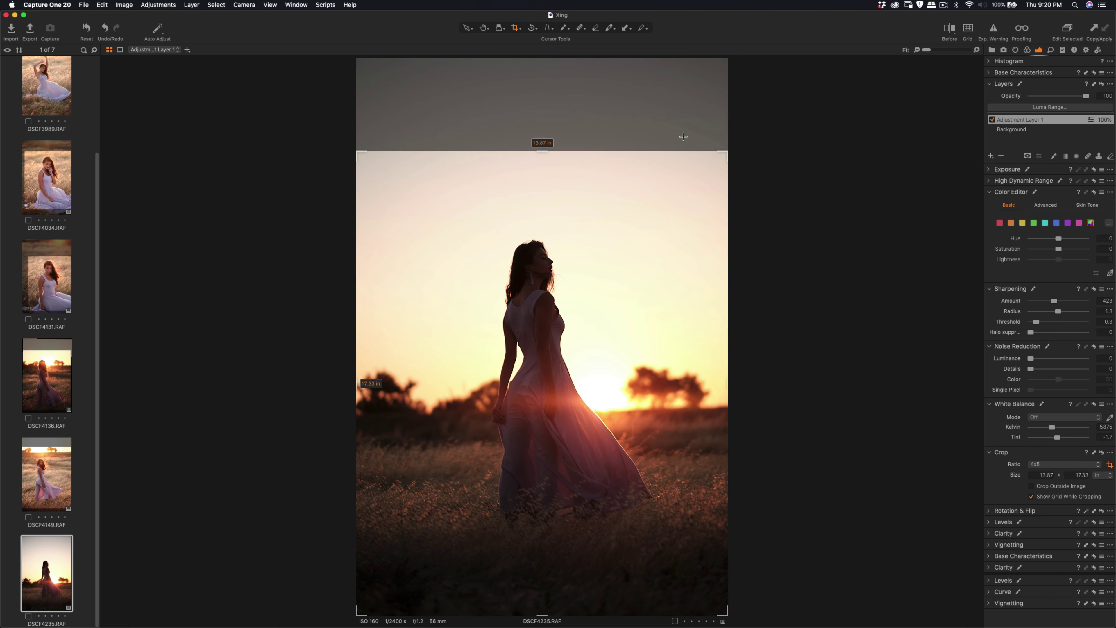
left_click_drag(646, 199, 646, 179)
left_click_drag(731, 143, 691, 170)
left_click_drag(650, 222, 673, 216)
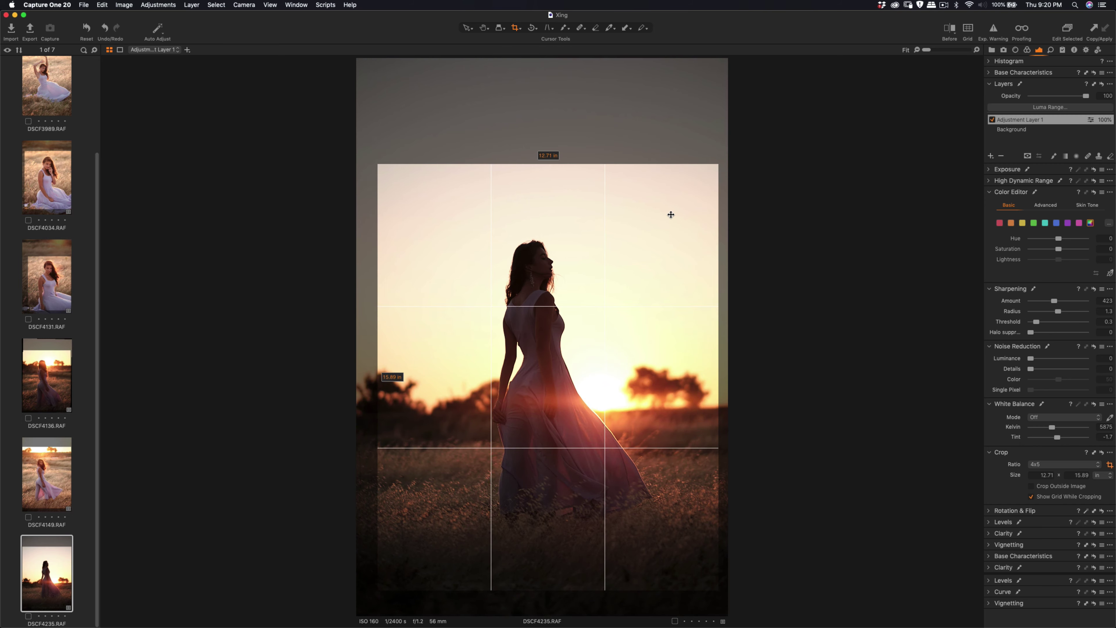
- Rotate the photo slightly clockwise, reposition the crop frame around the woman and the sun, and apply the crop
left_click_drag(726, 162, 726, 166)
left_click_drag(678, 207, 655, 219)
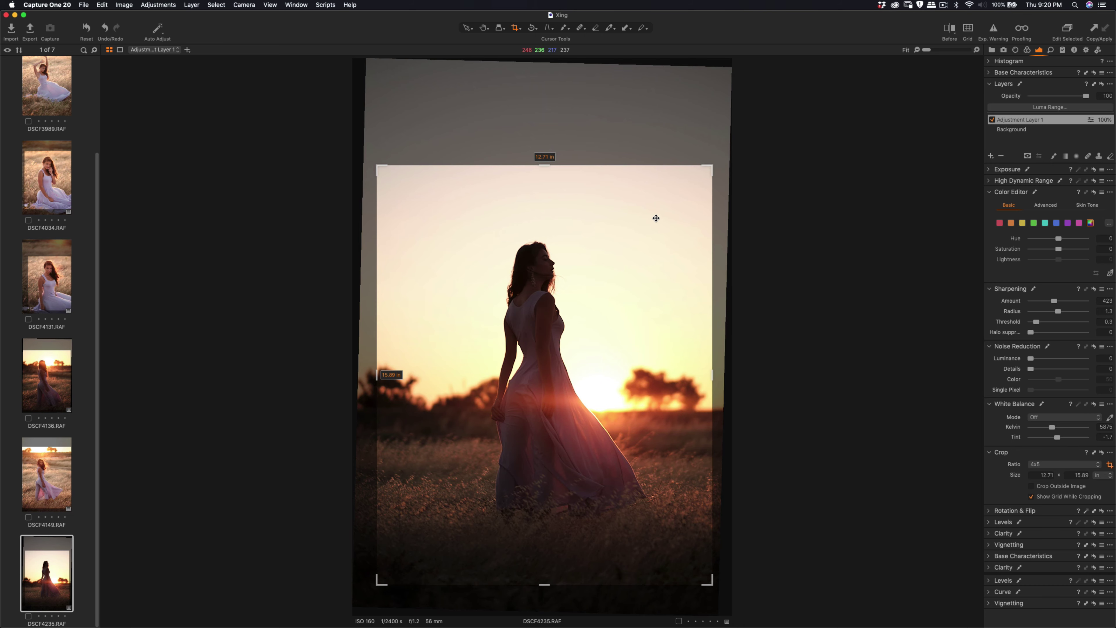
key("h")
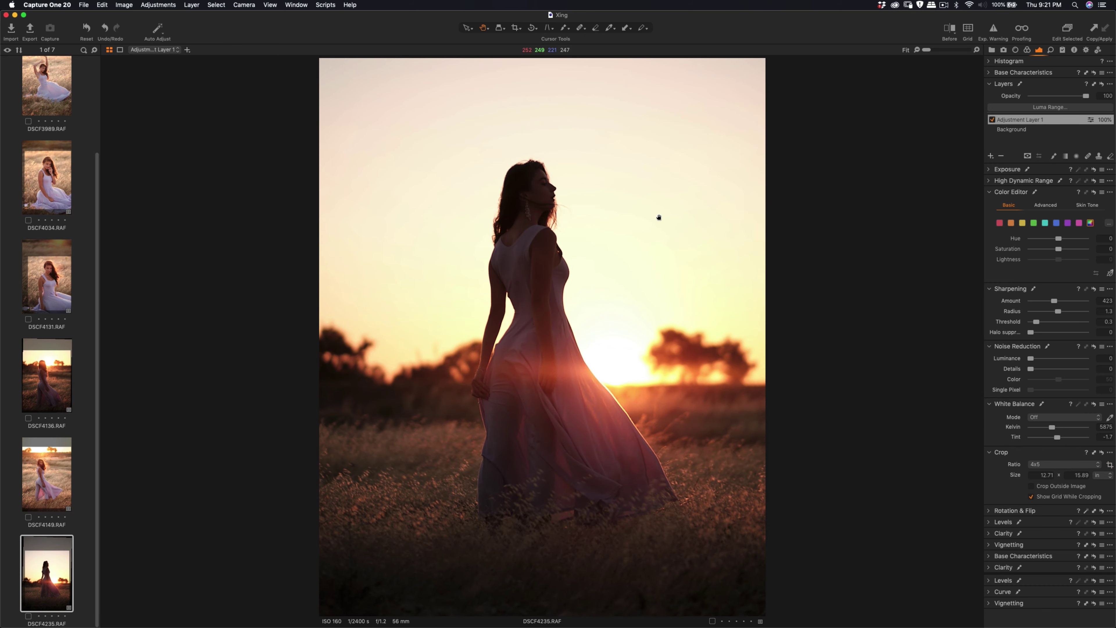